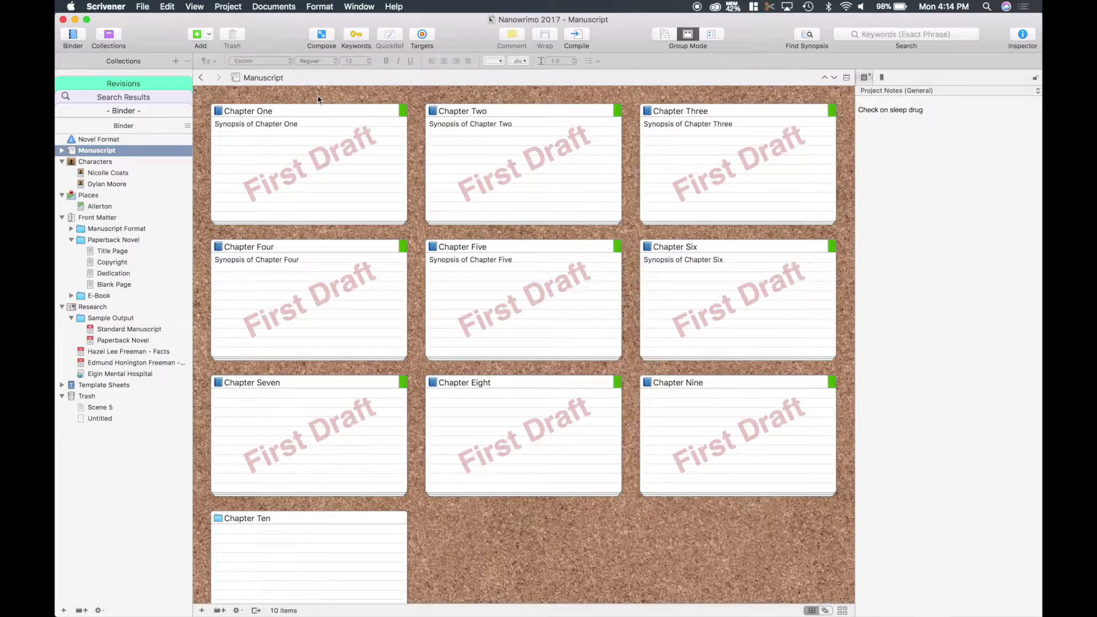
# Step: Show the Project Targets window, move it toward the middle, then hide it again
pyautogui.click(421, 35)
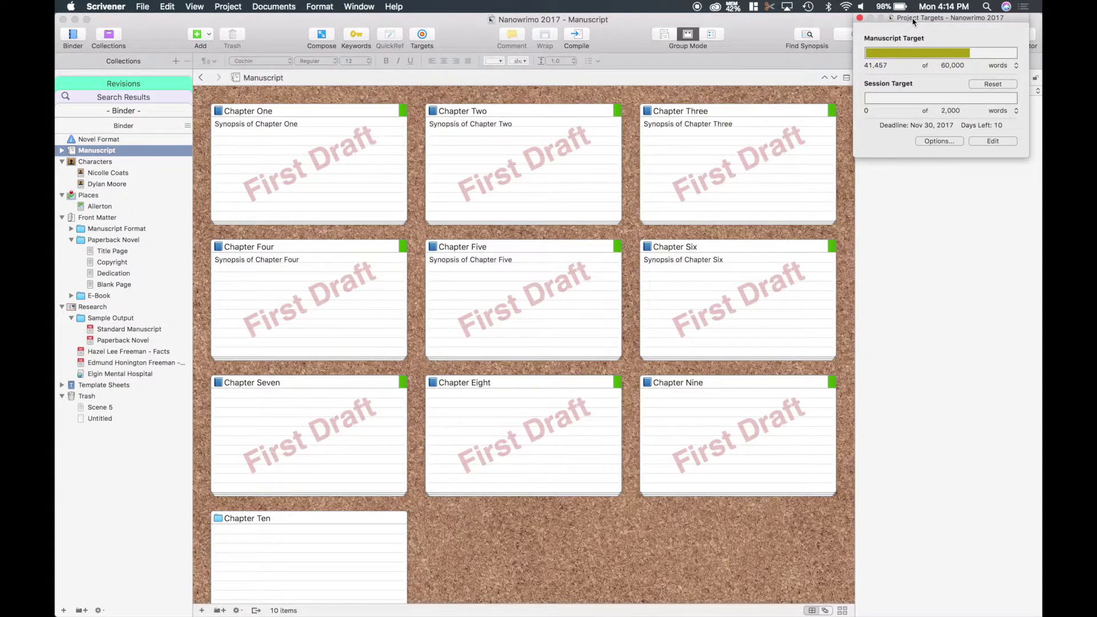
pyautogui.moveTo(911, 19); pyautogui.dragTo(567, 71)
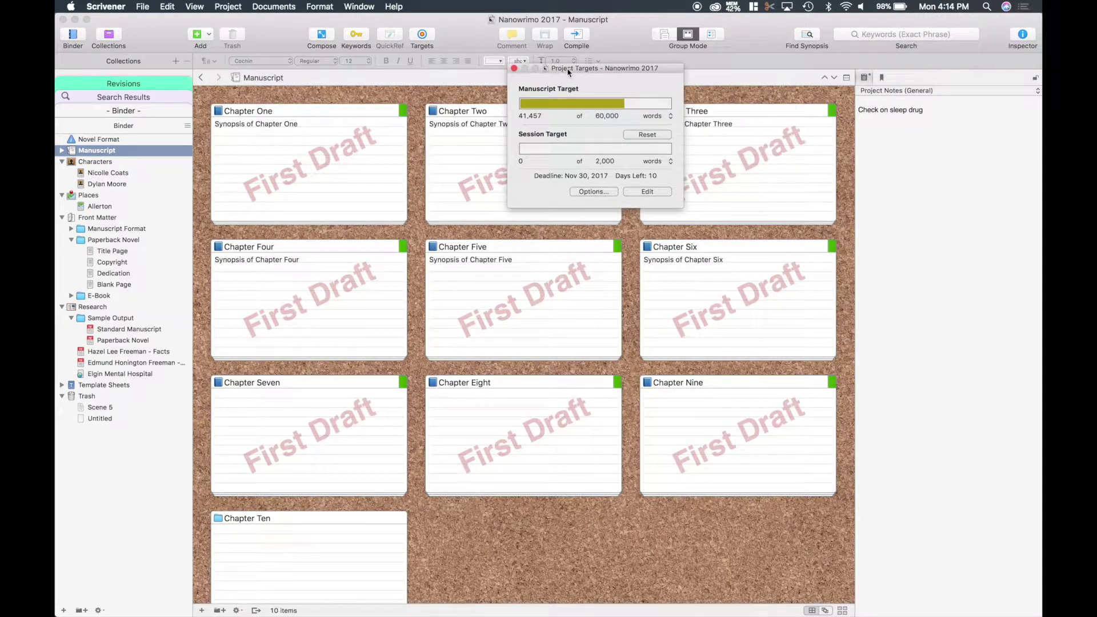
pyautogui.click(422, 35)
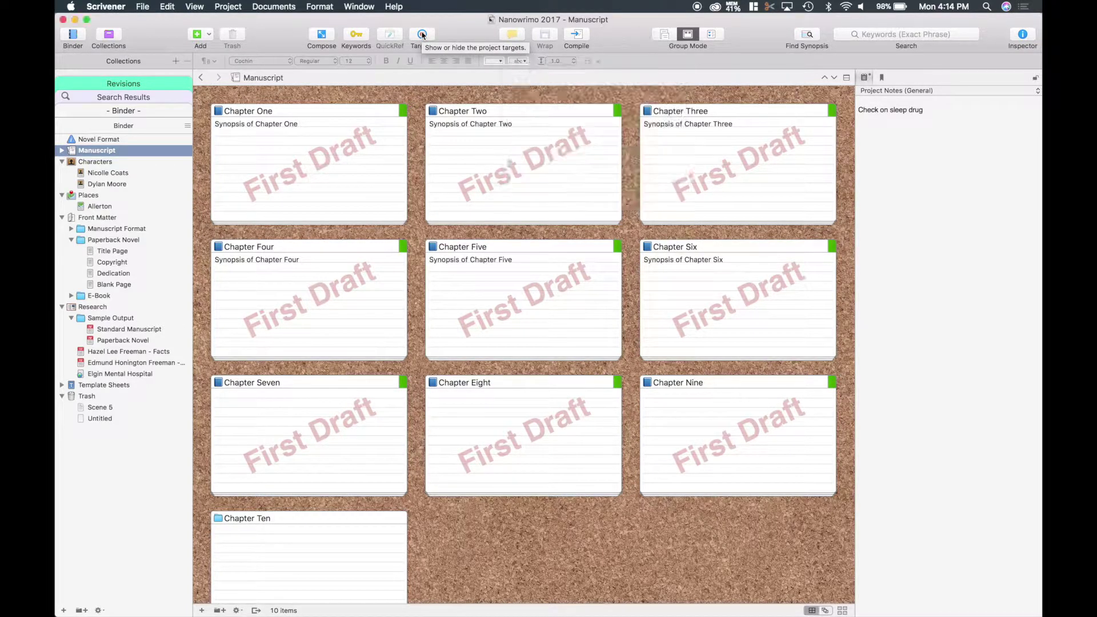
# Step: In the project Keywords list, collapse Characters and add a top-level keyword named Character
pyautogui.click(356, 35)
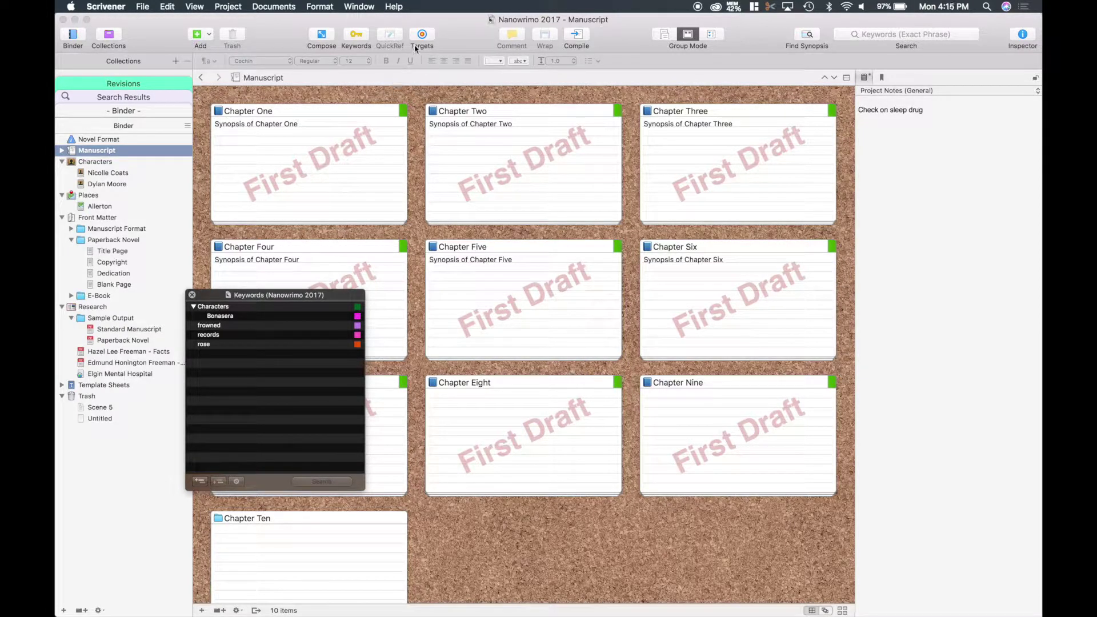
pyautogui.click(193, 306)
pyautogui.click(200, 482)
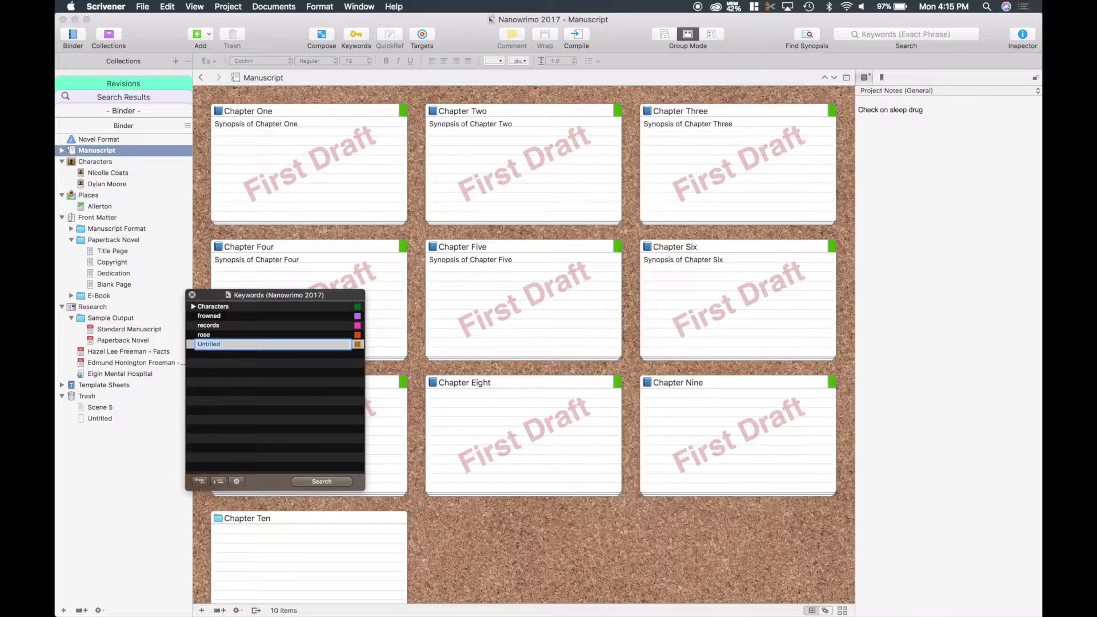
pyautogui.write('Character')
pyautogui.press('Return')
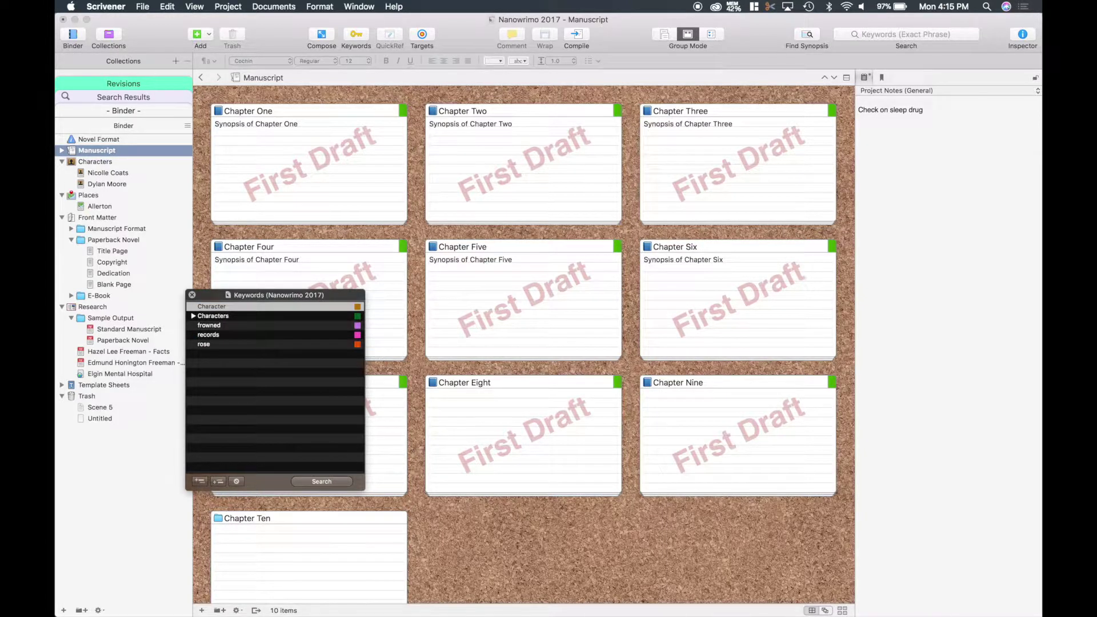
# Step: Expand Characters to reveal Bonasera, then select the Character keyword
pyautogui.doubleClick(214, 308)
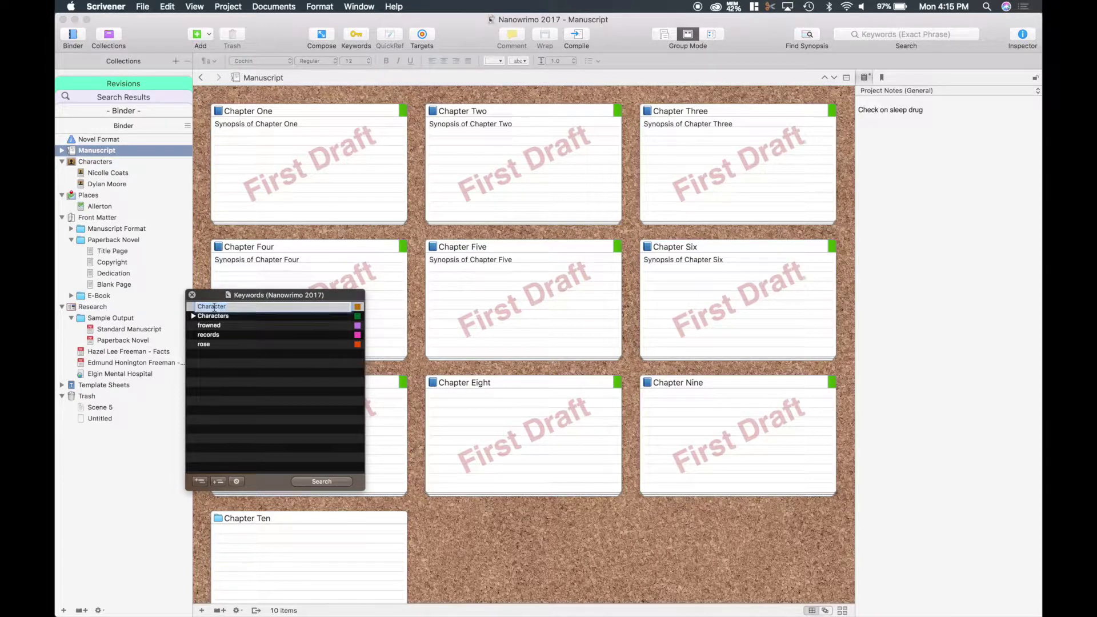
pyautogui.click(247, 320)
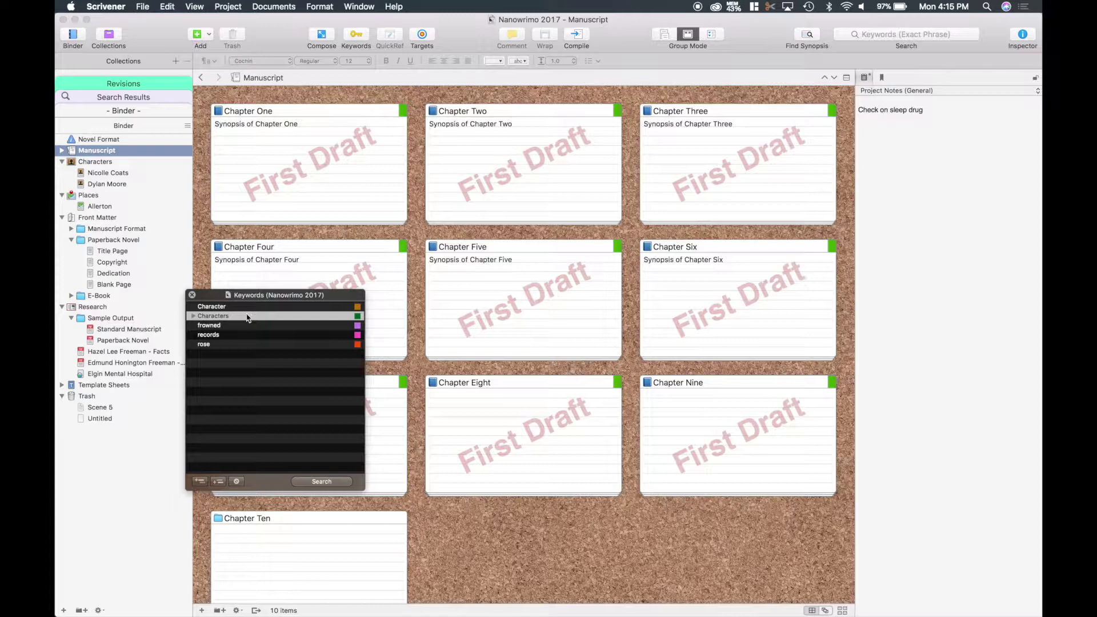
pyautogui.click(194, 316)
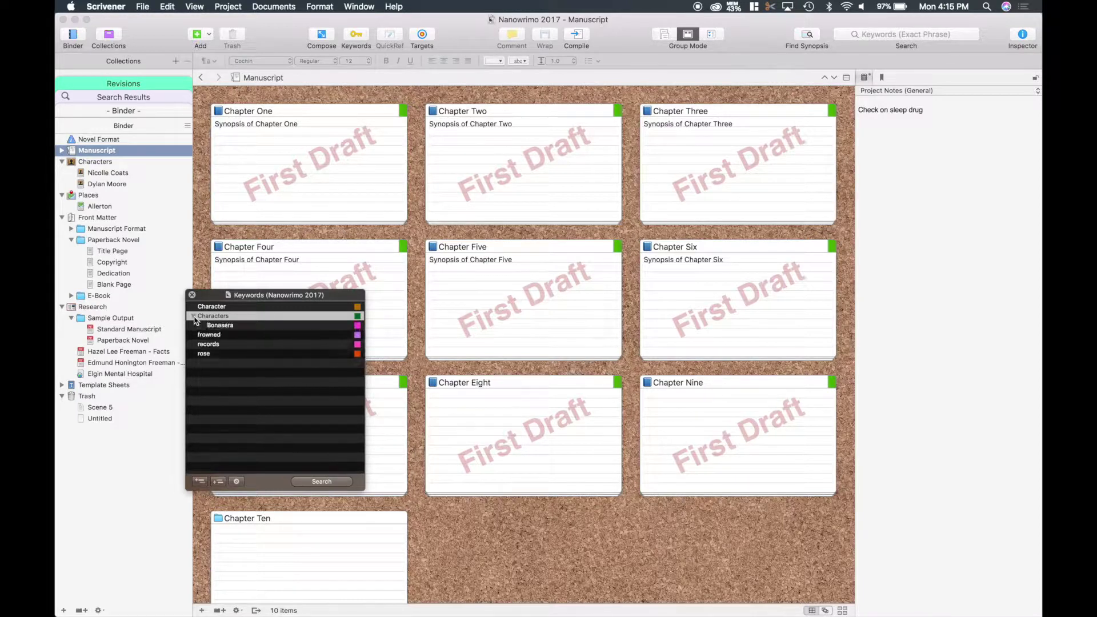
pyautogui.click(222, 308)
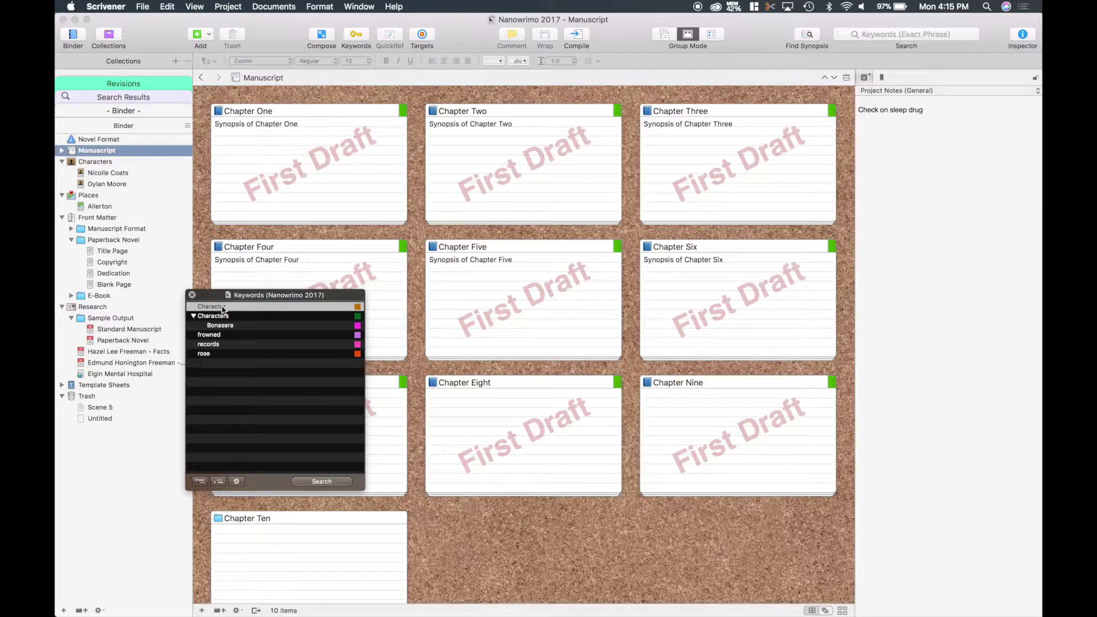
# Step: Add a child keyword under Character, then delete Character together with its child
pyautogui.click(219, 483)
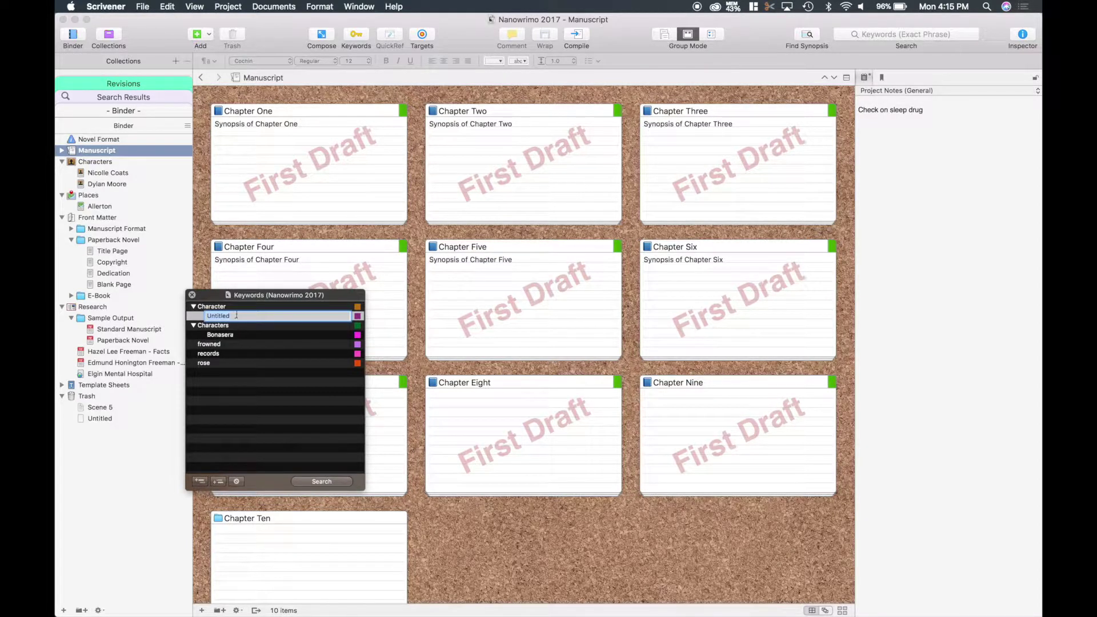
pyautogui.write('Nikki')
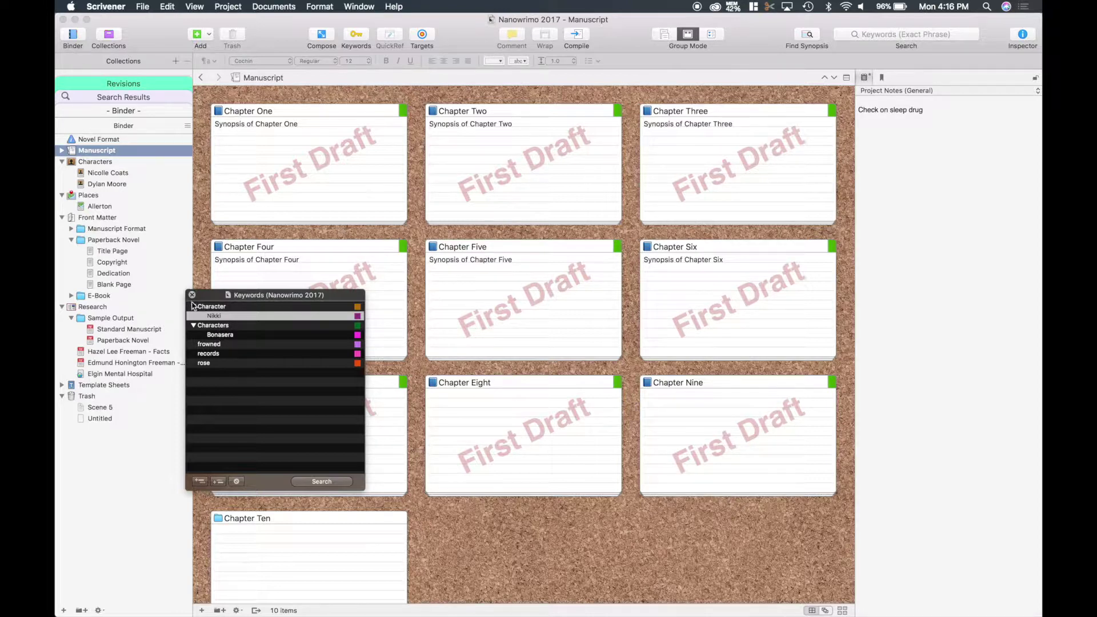
pyautogui.click(219, 308)
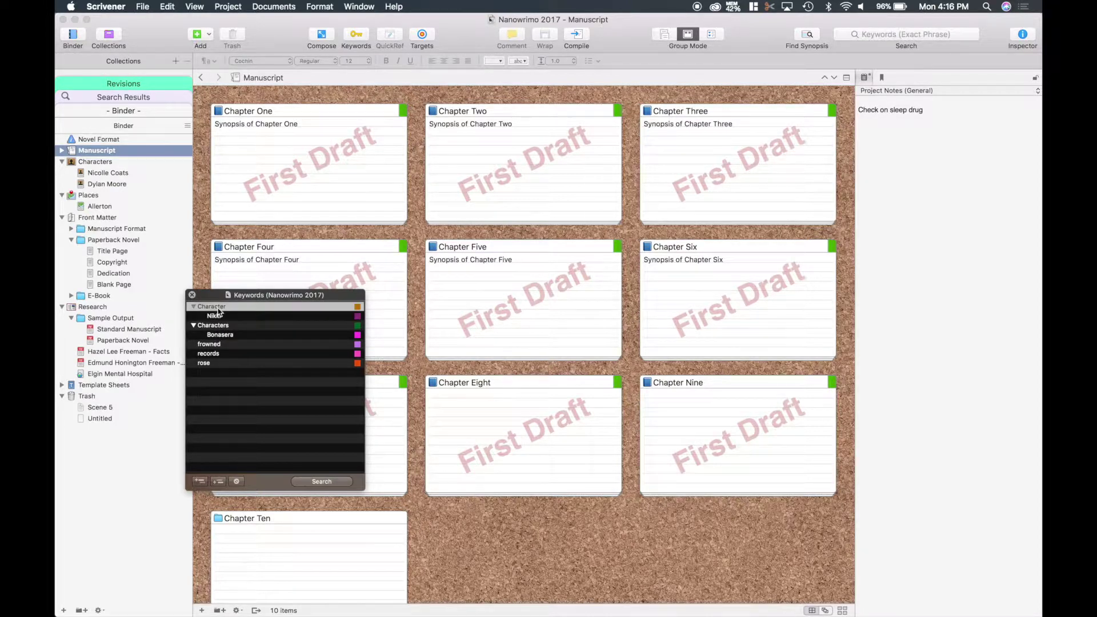
pyautogui.click(237, 481)
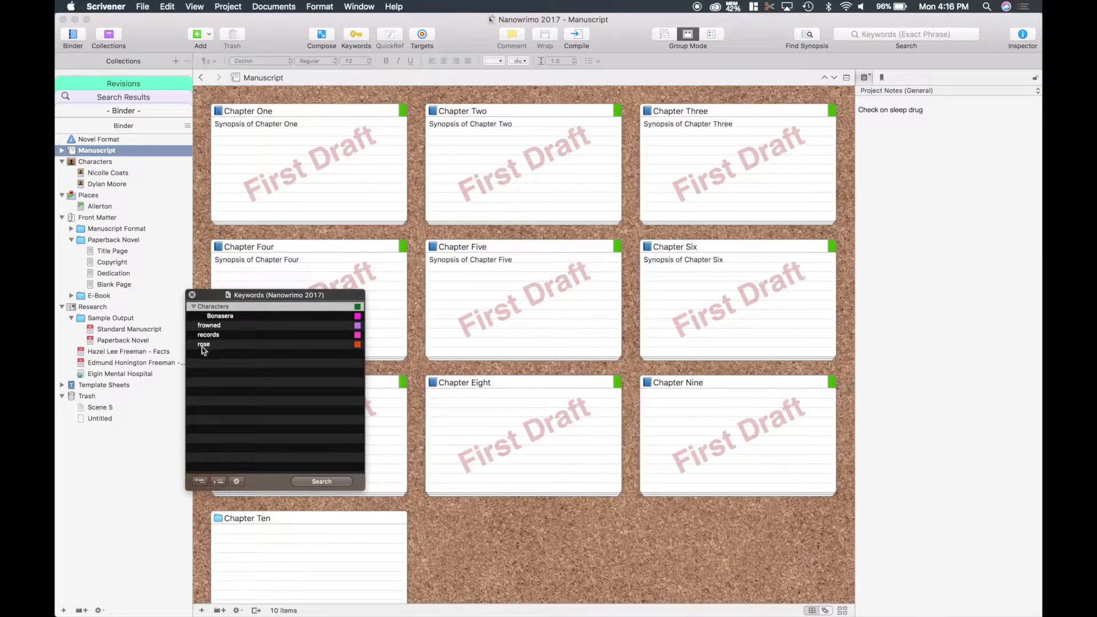
# Step: Search the project for Bonasera-tagged documents and open the first Scene 4 result
pyautogui.click(235, 317)
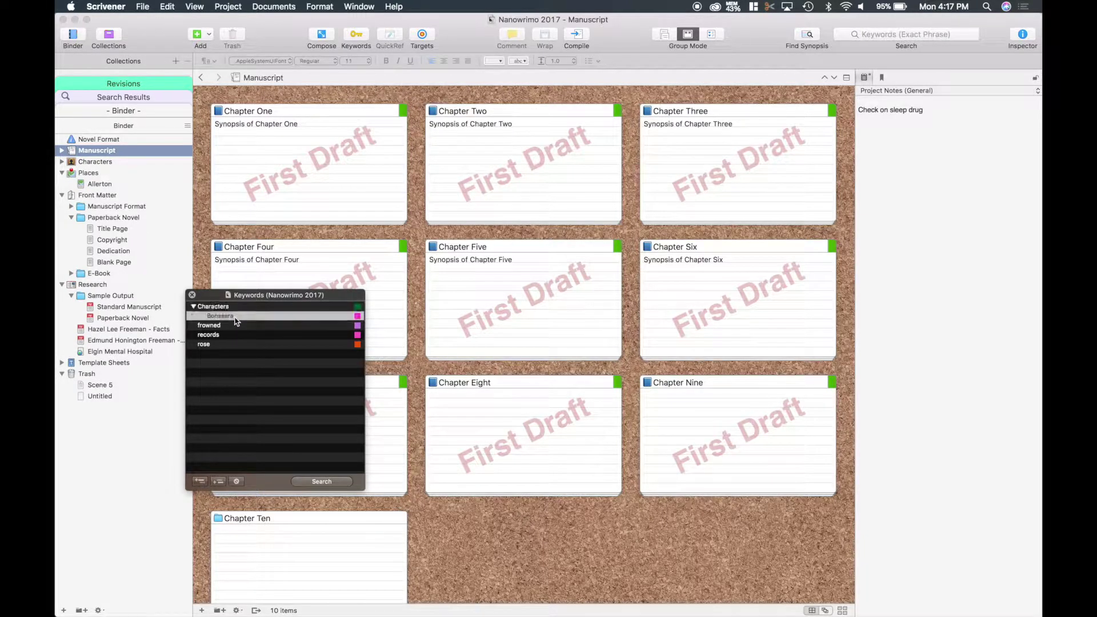
pyautogui.click(322, 481)
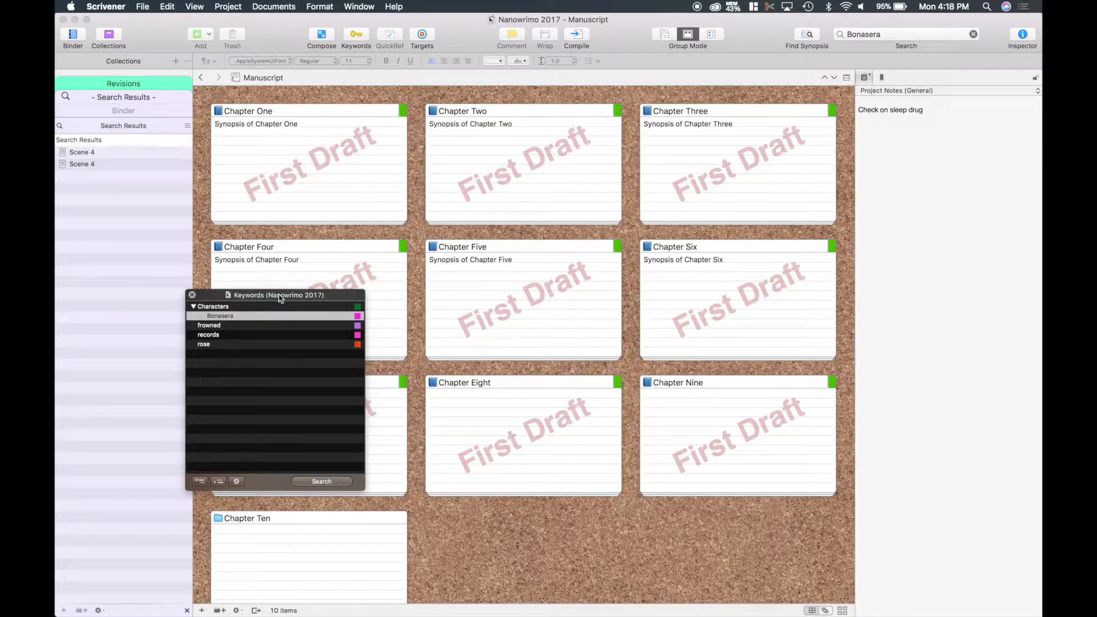
pyautogui.moveTo(280, 298); pyautogui.dragTo(158, 336)
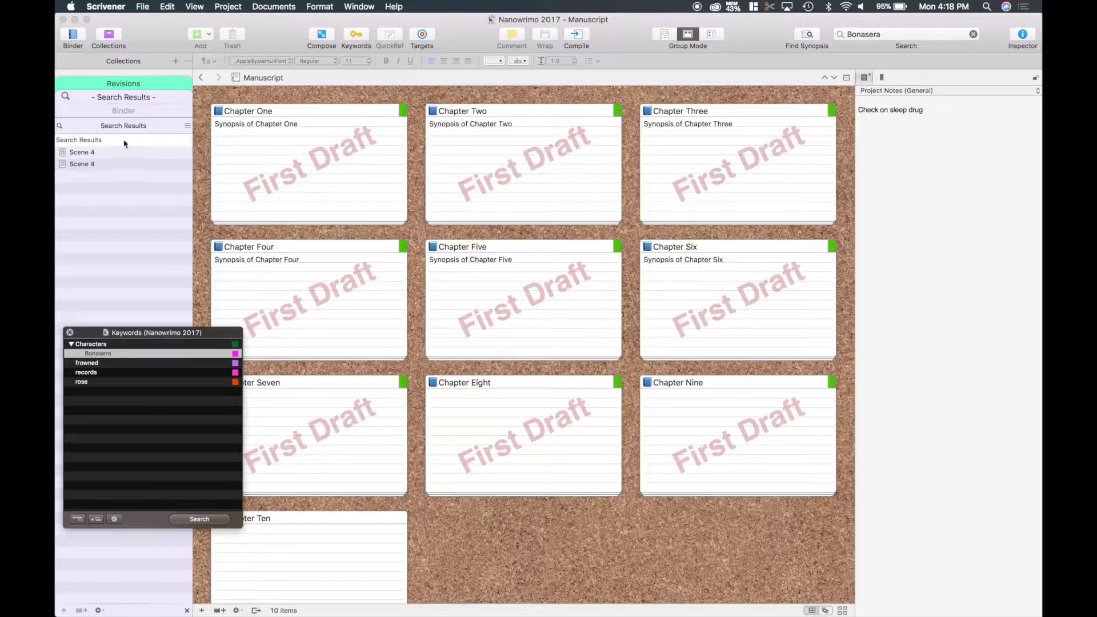
pyautogui.click(89, 153)
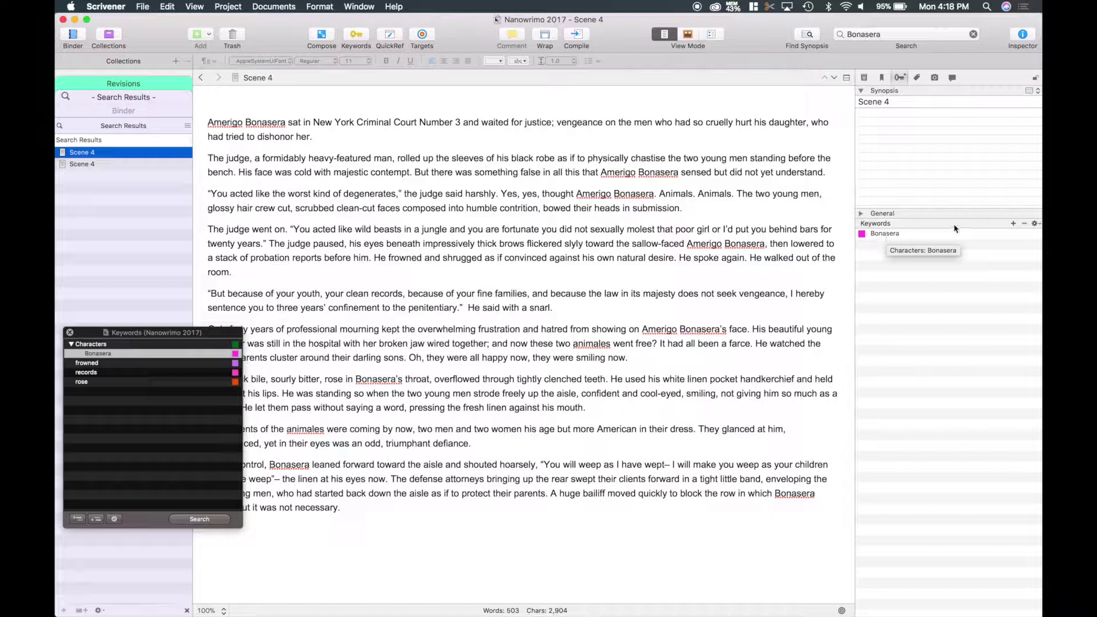
# Step: Add a new keyword 'shrugged' to Scene 4 in the Inspector
pyautogui.click(1012, 224)
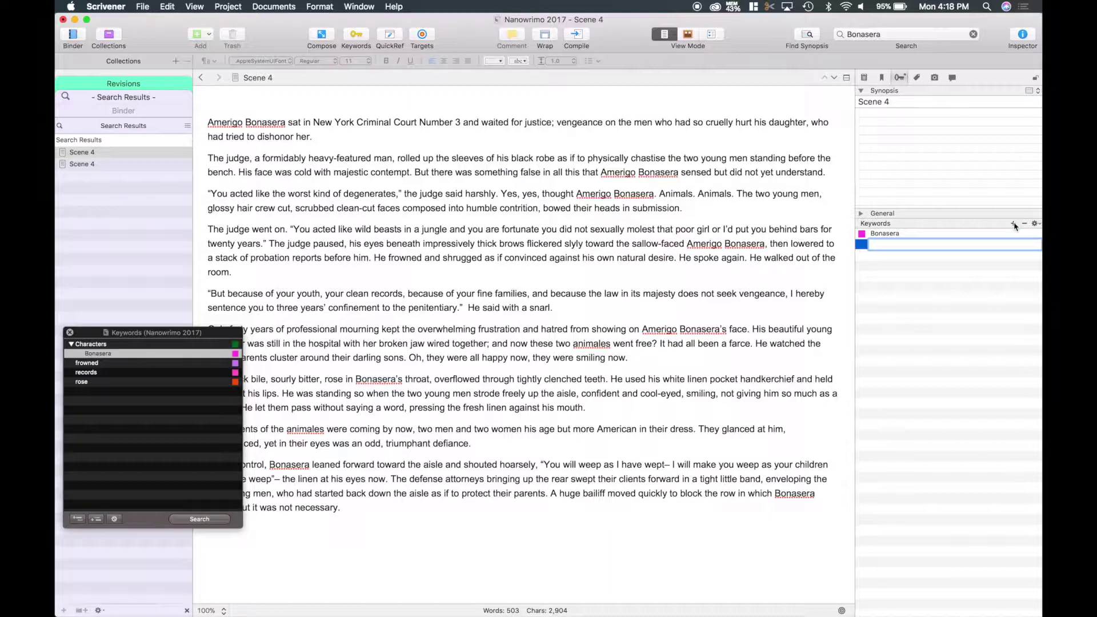
pyautogui.write('h')
pyautogui.press('BackSpace')
pyautogui.write('shrugged')
pyautogui.press('Return')
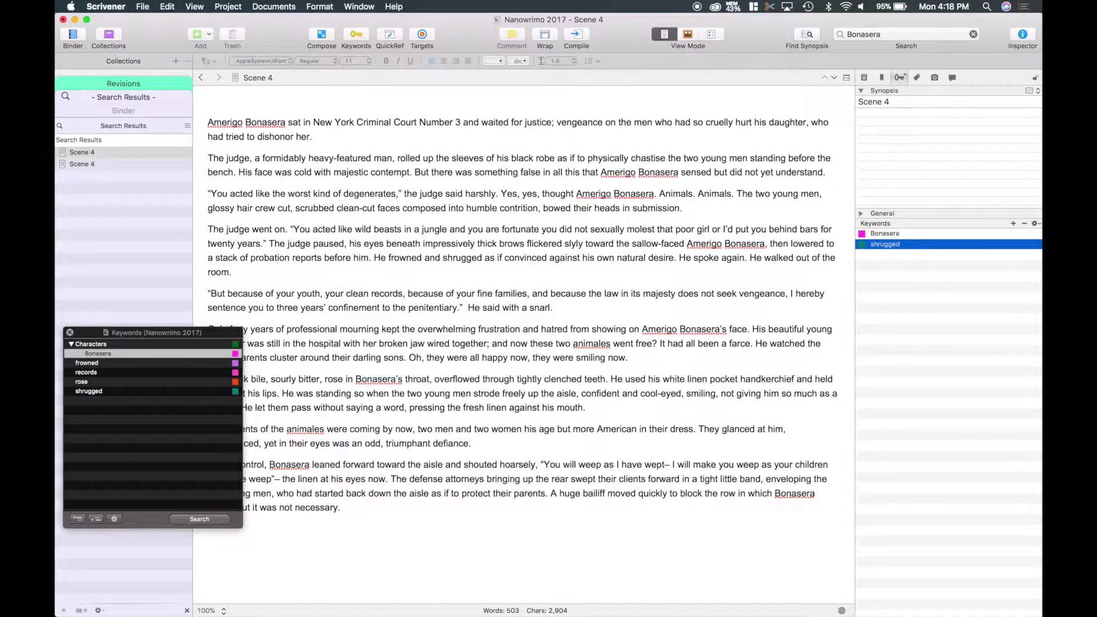
pyautogui.click(1035, 224)
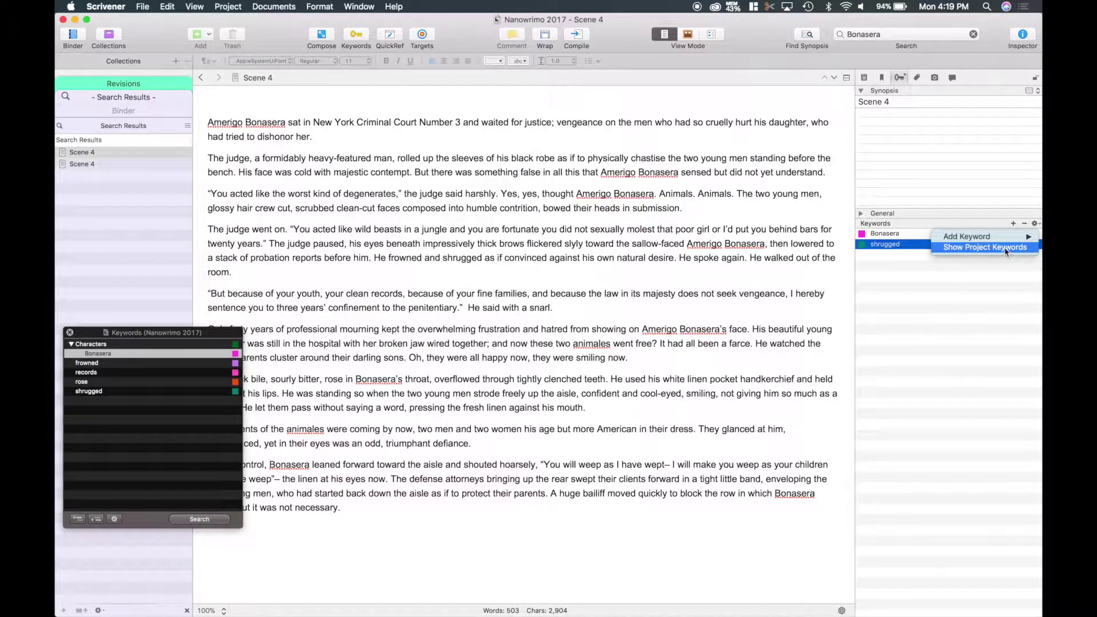
# Step: Tag Scene 4 with existing keywords, removing an accidental Characters tag and adding Bonasera
pyautogui.moveTo(1001, 239)
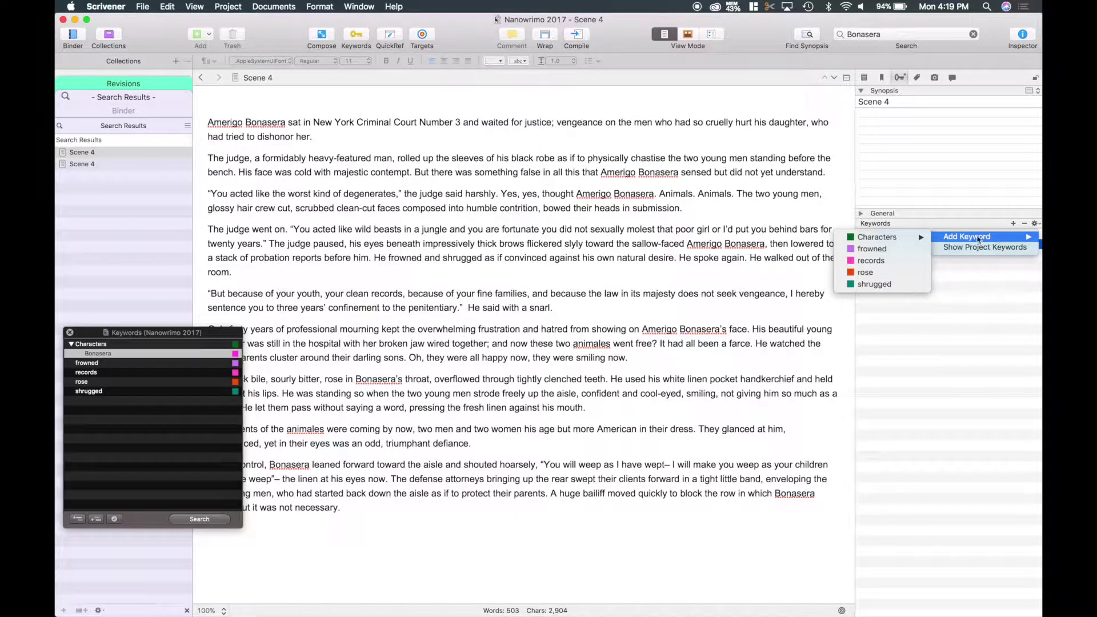
pyautogui.moveTo(891, 238)
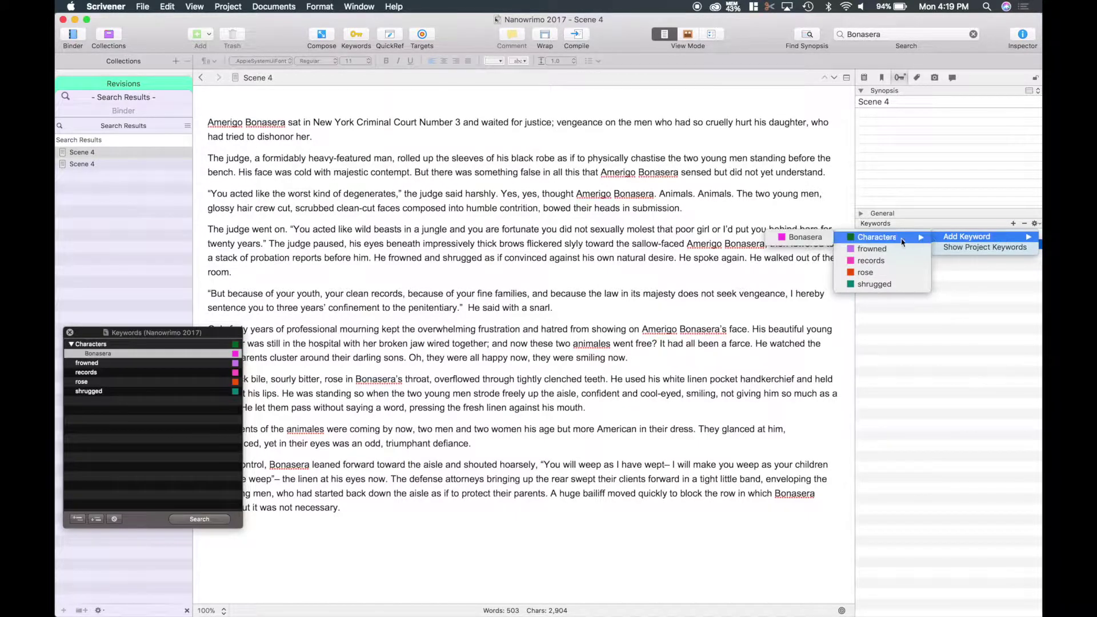
pyautogui.click(856, 237)
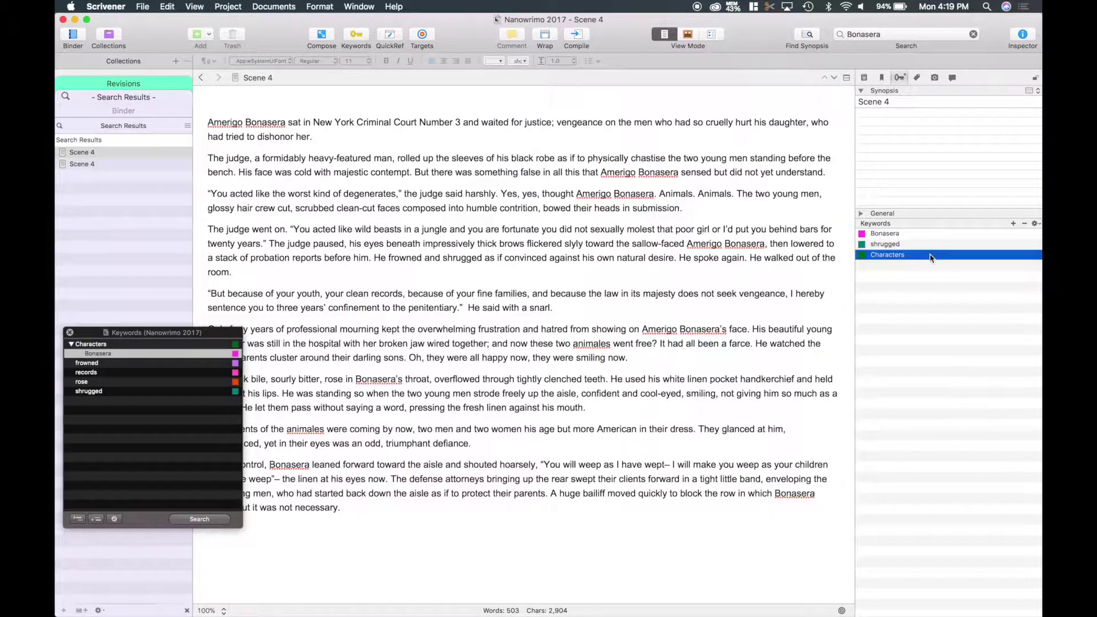
pyautogui.click(1024, 223)
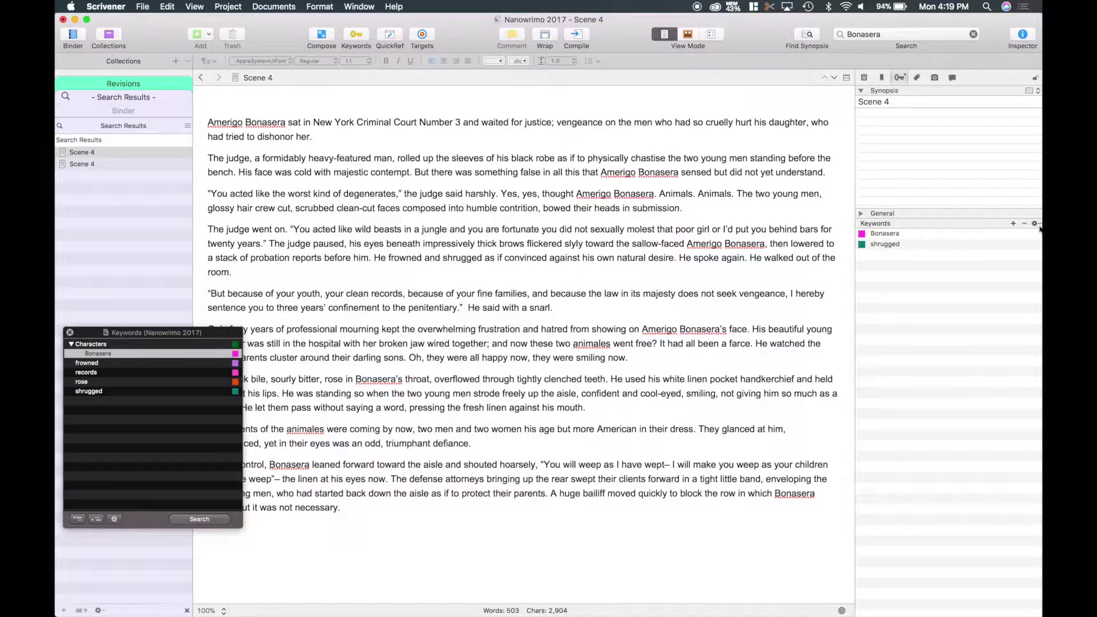
pyautogui.click(1036, 224)
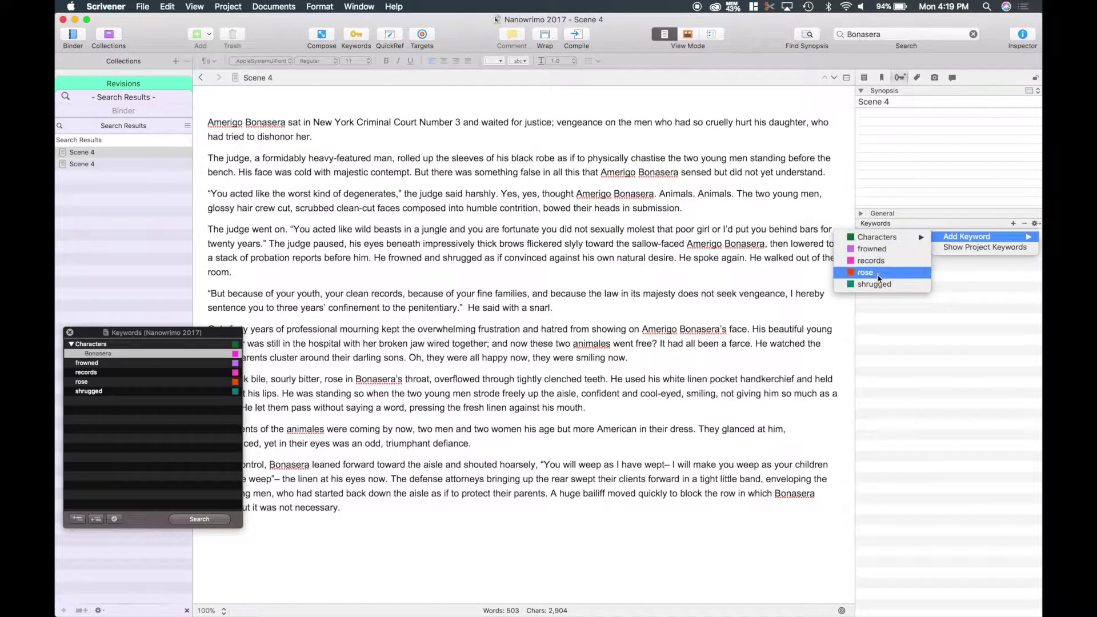
pyautogui.moveTo(879, 242)
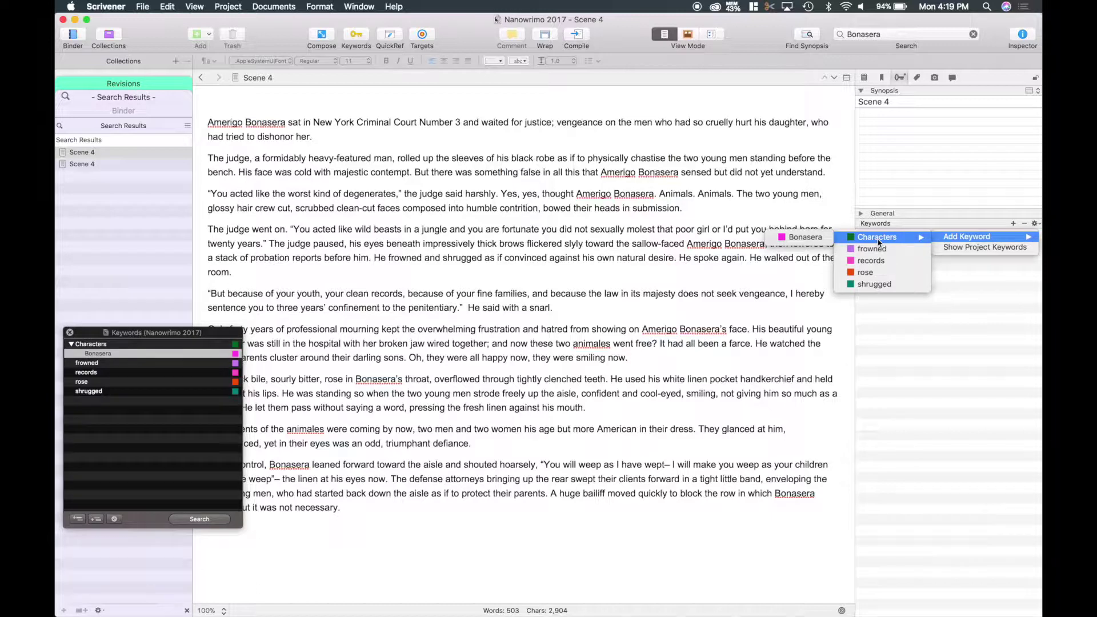
pyautogui.click(802, 237)
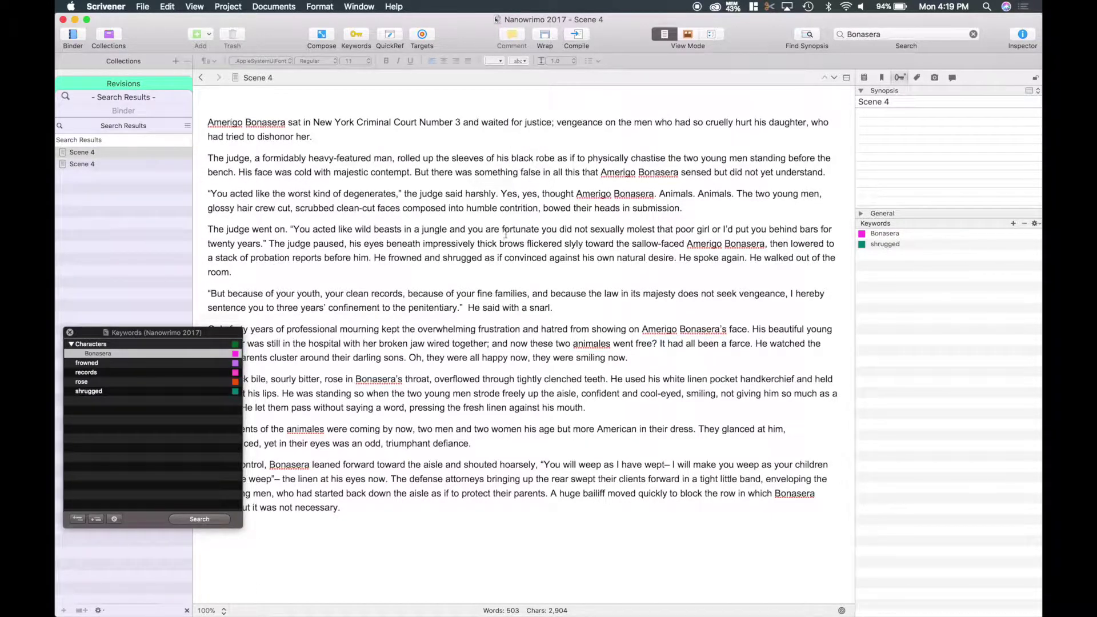
# Step: Open the second Scene 4 search result and move the Keywords panel over the editor
pyautogui.click(134, 164)
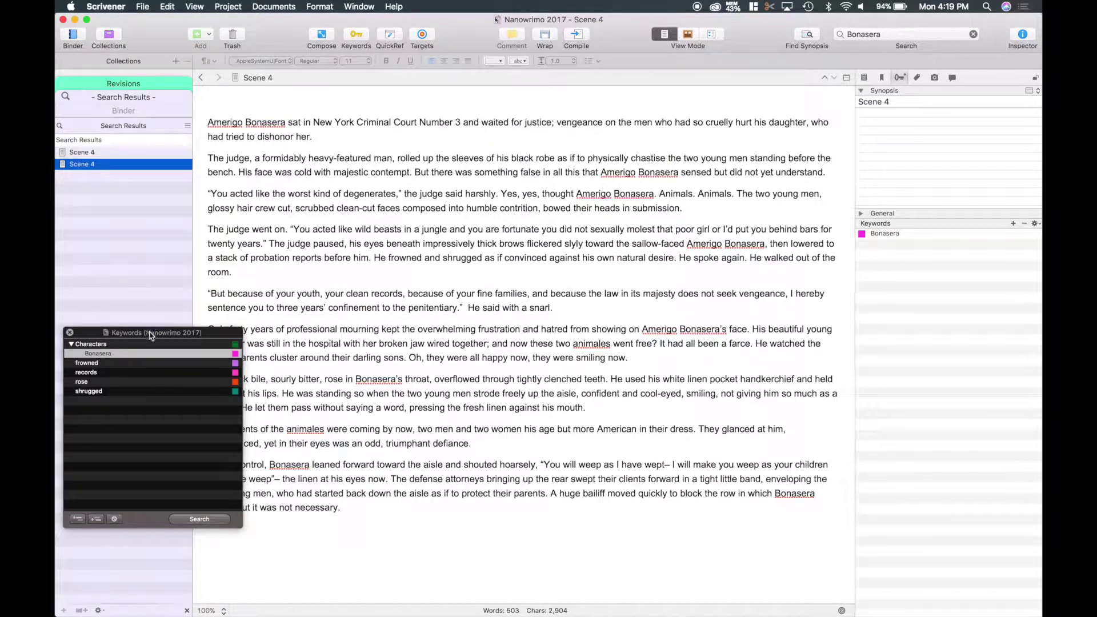
pyautogui.moveTo(152, 335); pyautogui.dragTo(402, 351)
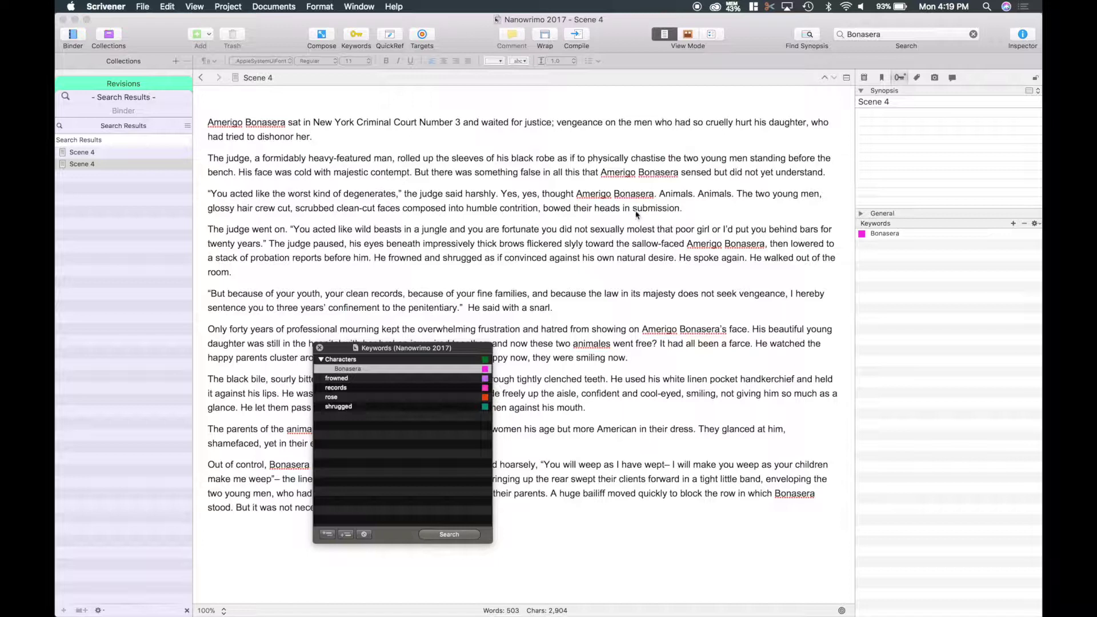
pyautogui.click(880, 238)
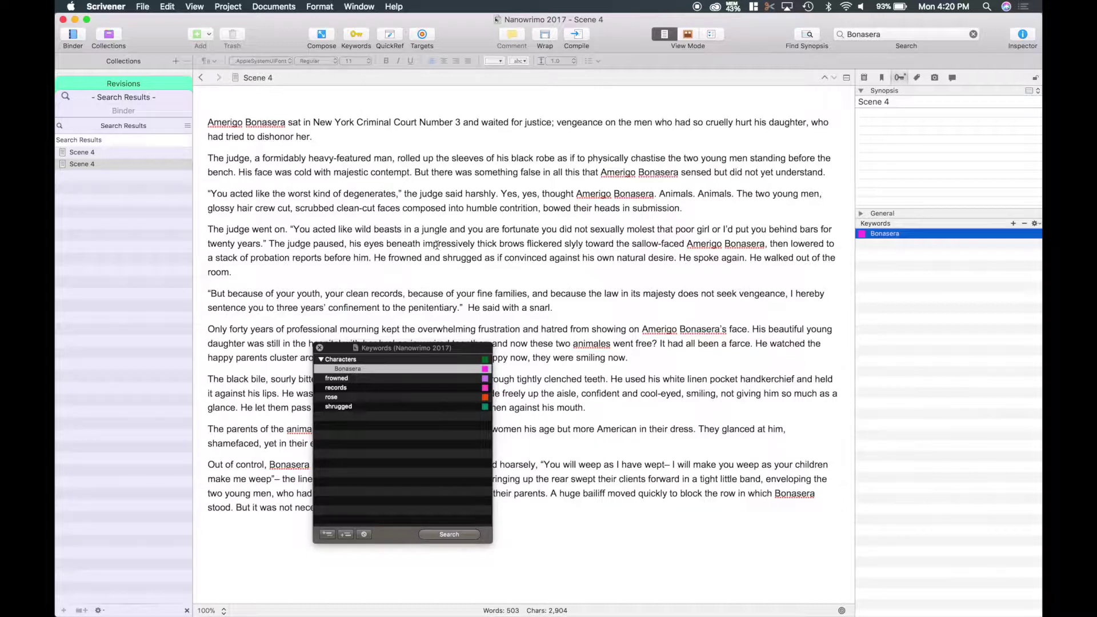
pyautogui.click(350, 362)
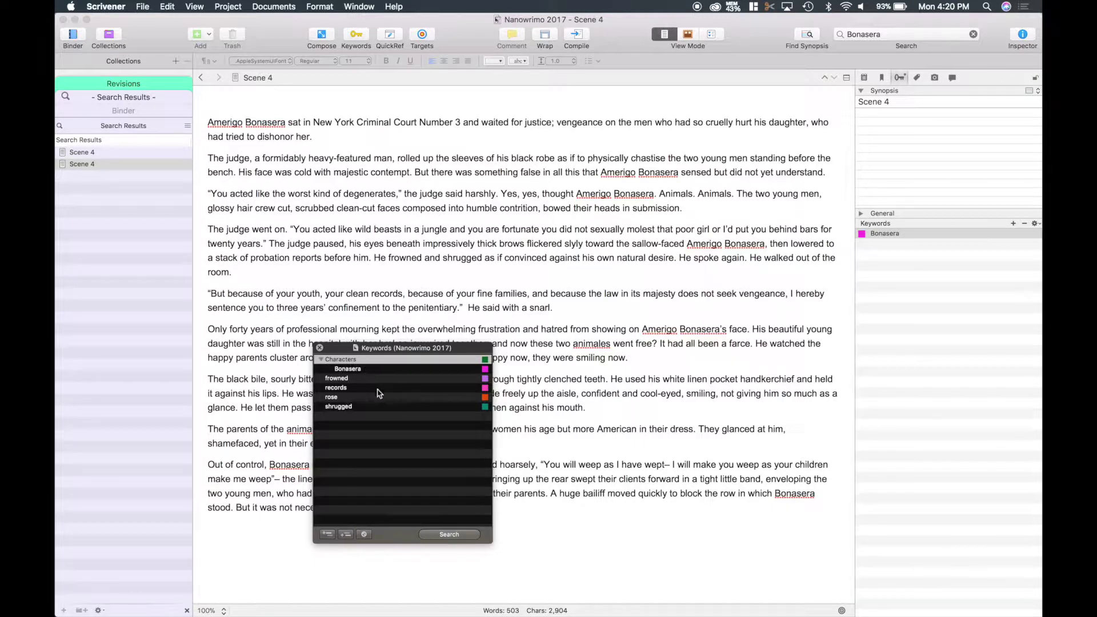
# Step: Create a keyword named 'judge' nested under Characters
pyautogui.click(369, 372)
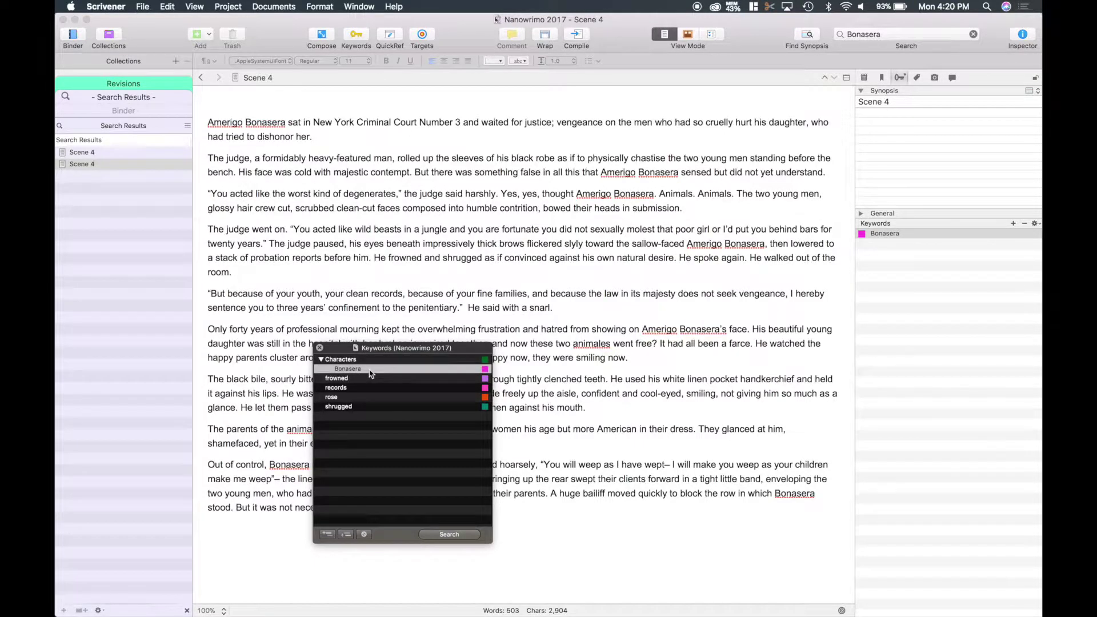
pyautogui.click(354, 361)
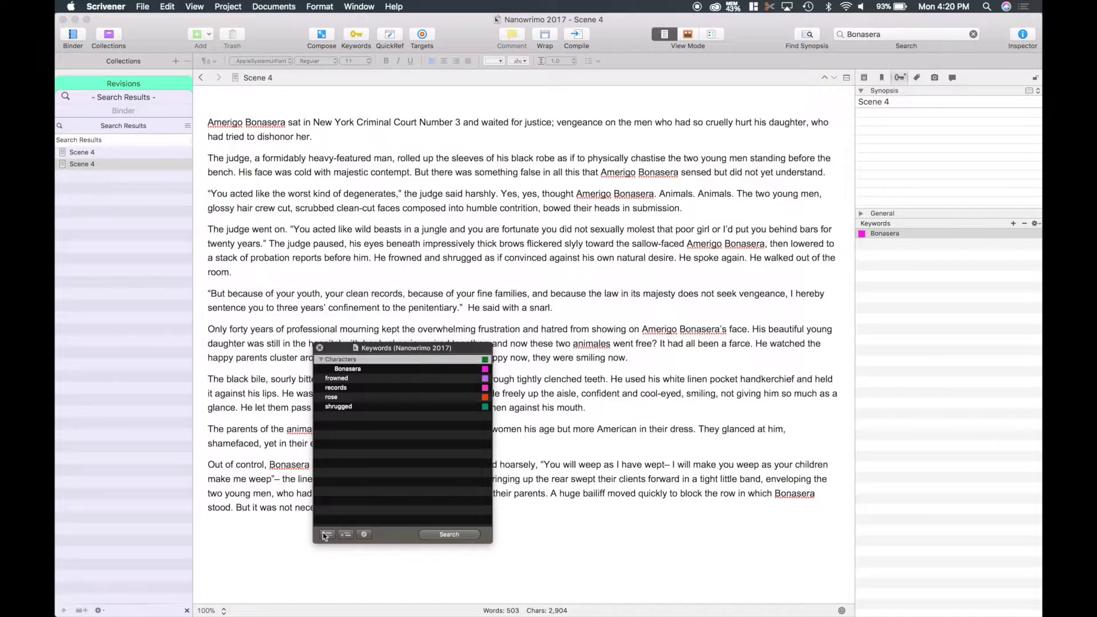
pyautogui.click(346, 535)
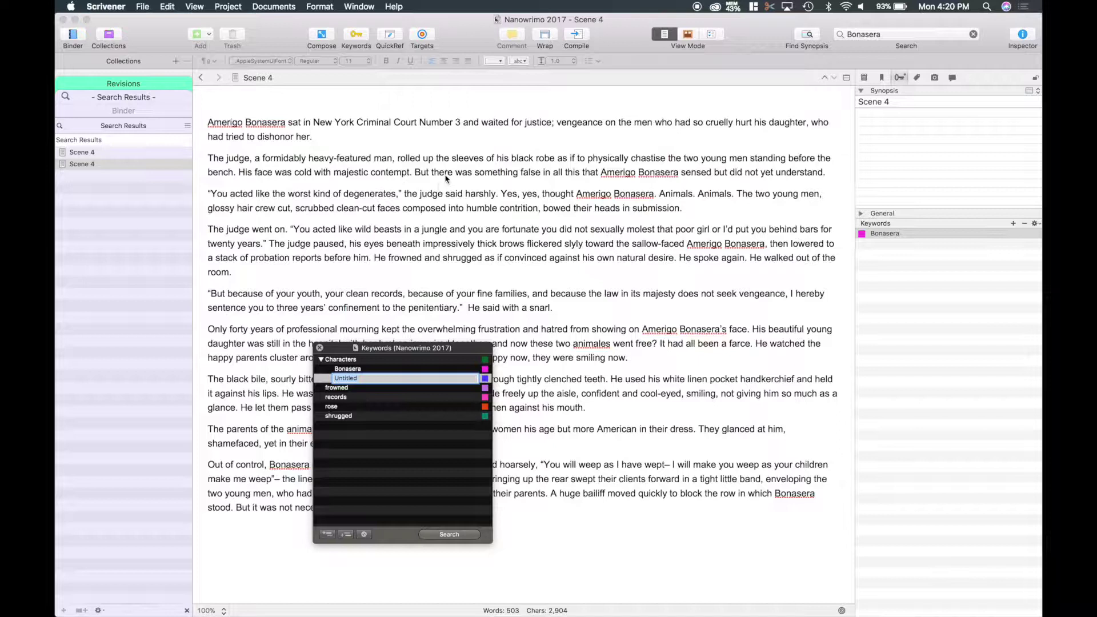
pyautogui.write('judge')
pyautogui.press('Return')
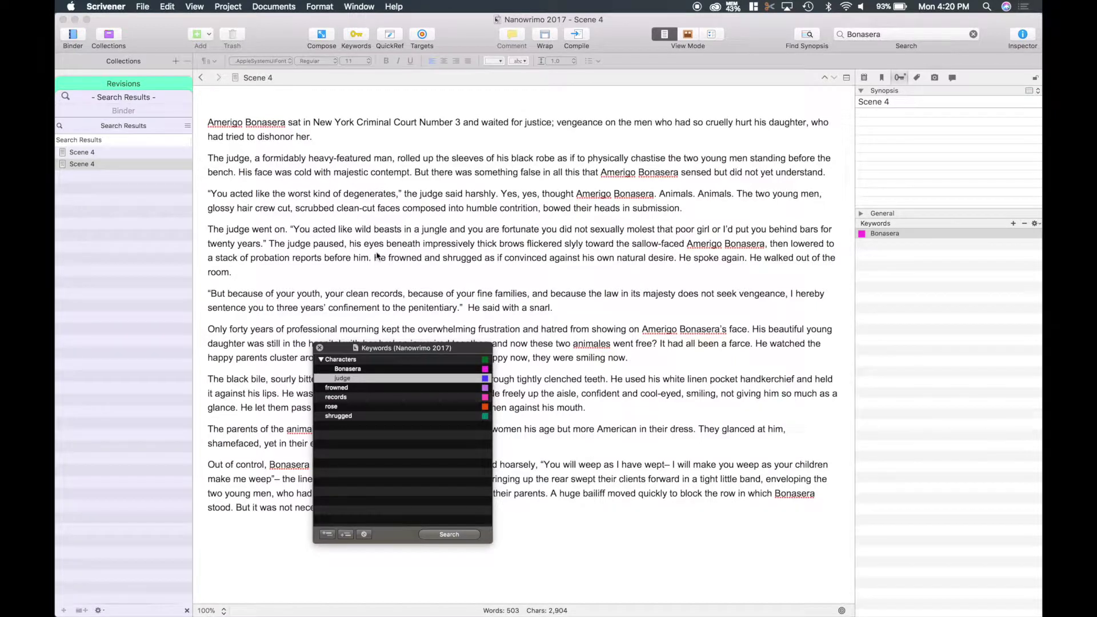
# Step: Assign the Characters > judge keyword to Scene 4 from the Inspector
pyautogui.click(640, 284)
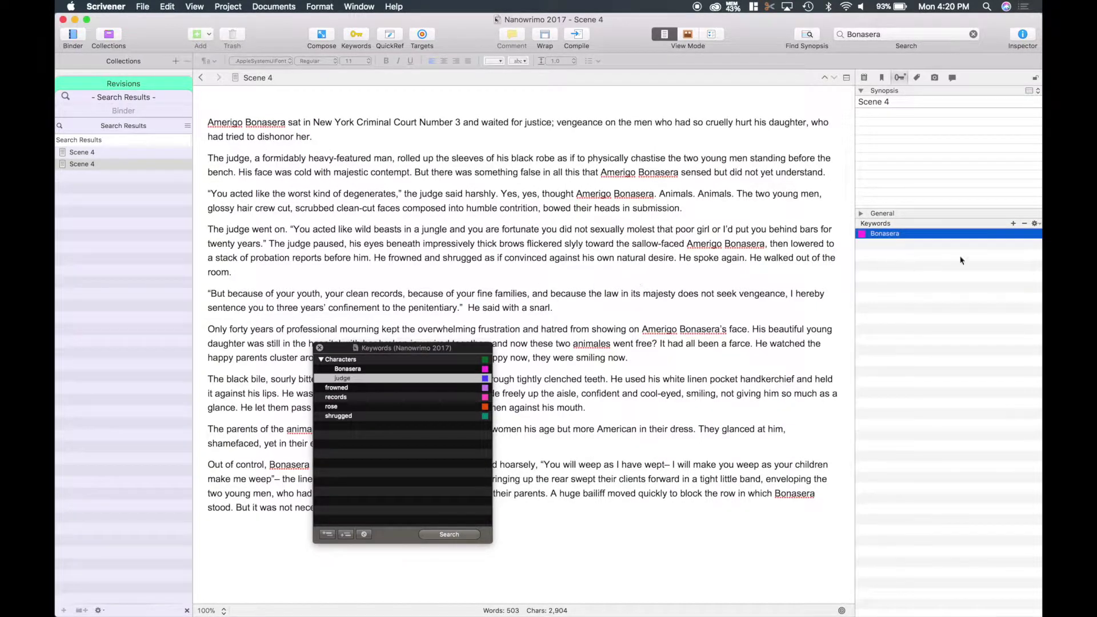
pyautogui.click(1034, 224)
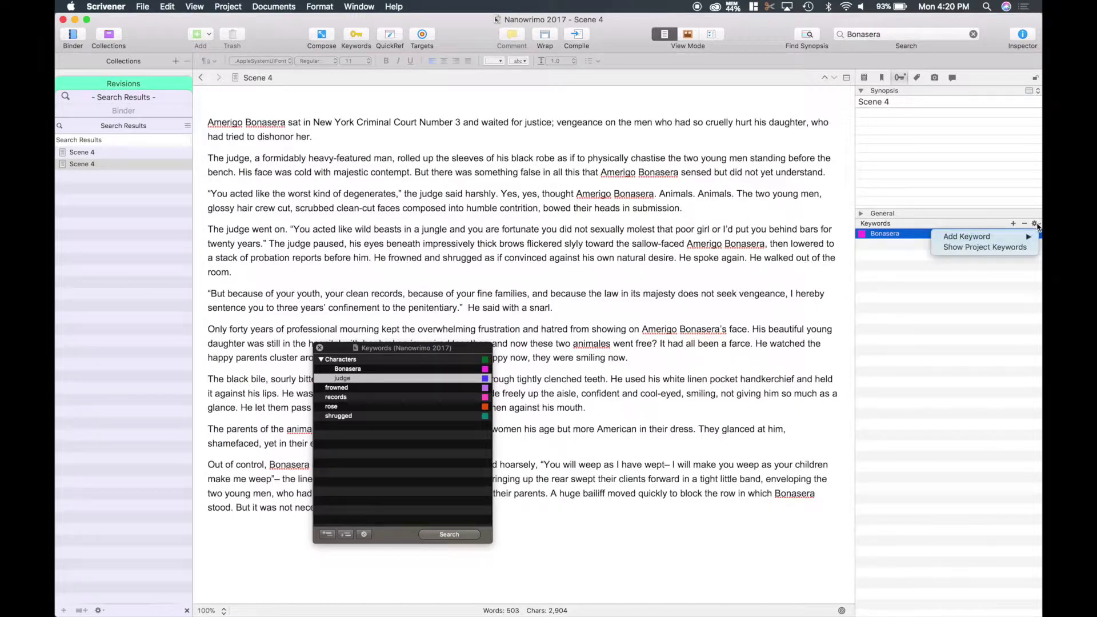
pyautogui.moveTo(968, 239)
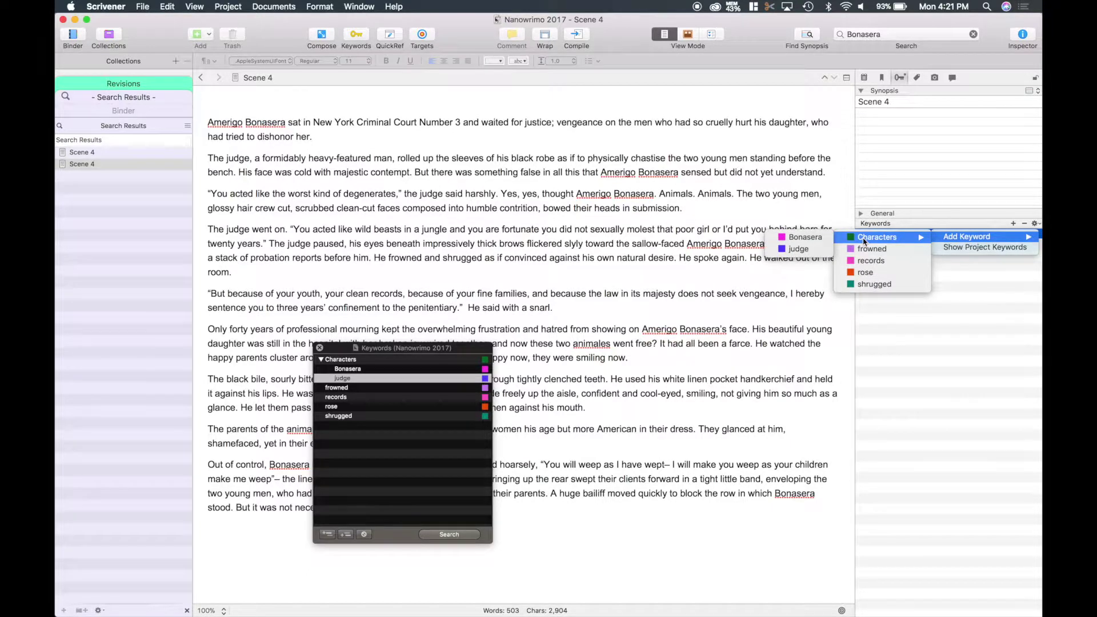
pyautogui.click(794, 250)
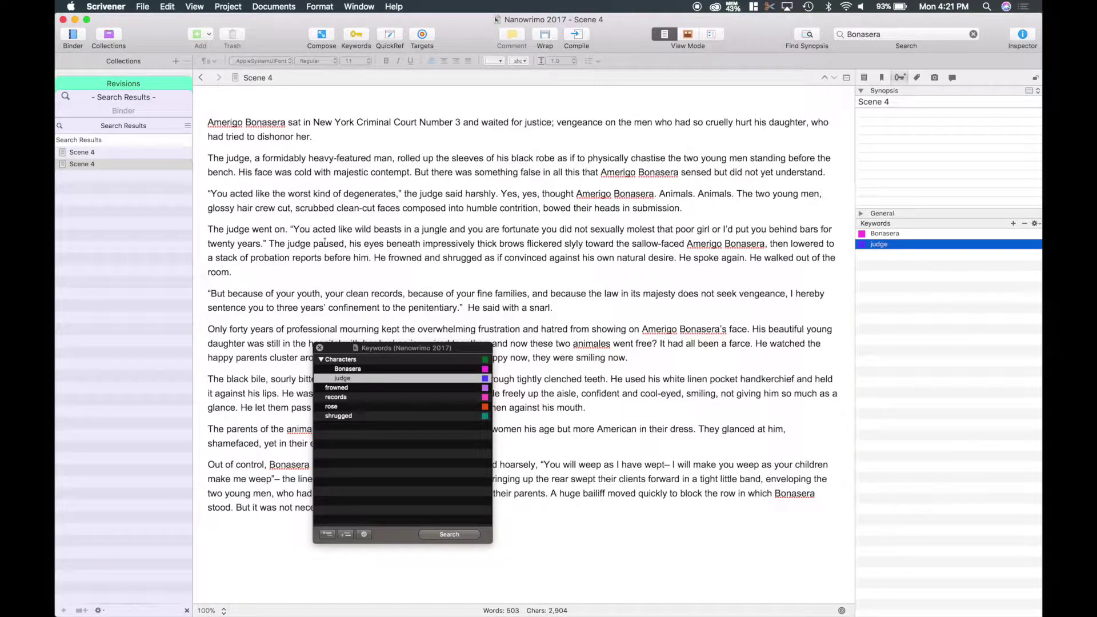
# Step: Search the project for the judge keyword and open Scene 4 from the results
pyautogui.click(320, 348)
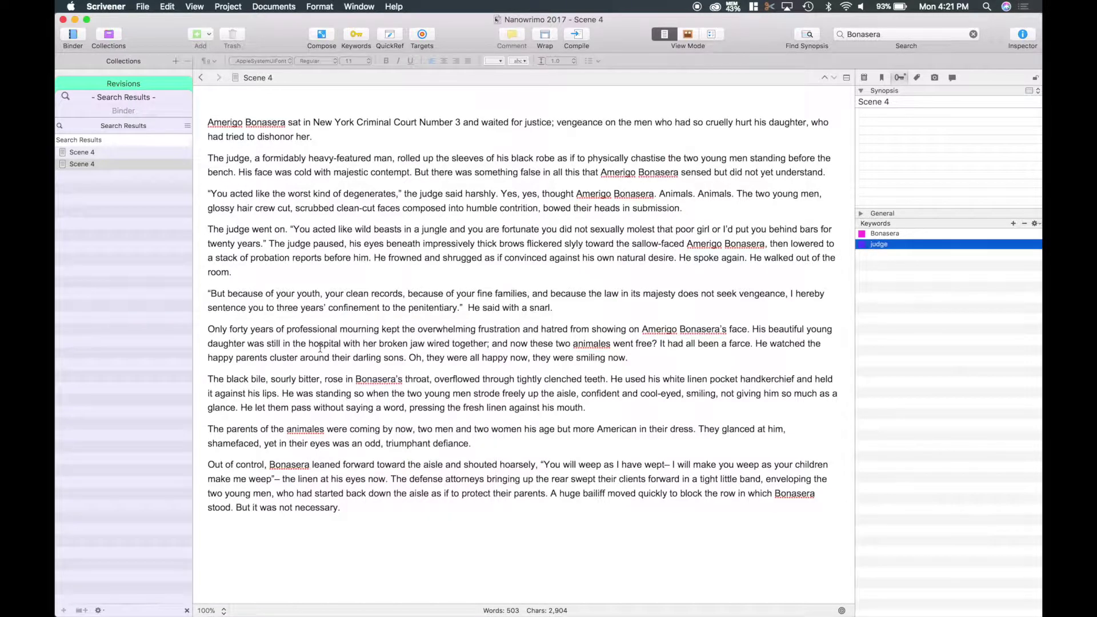
pyautogui.click(126, 111)
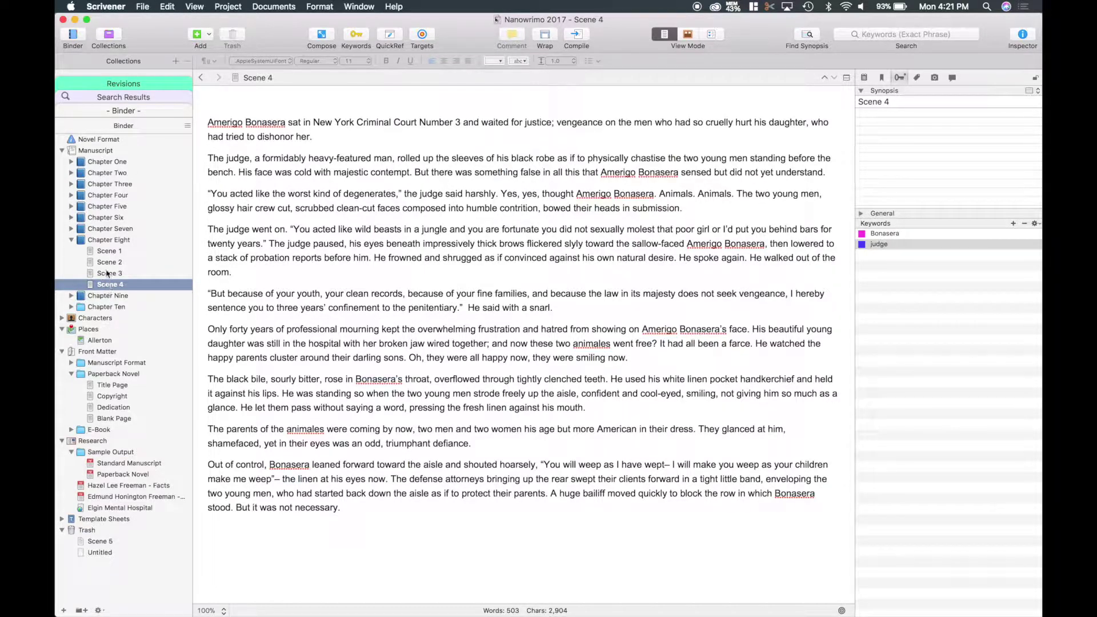
pyautogui.click(97, 151)
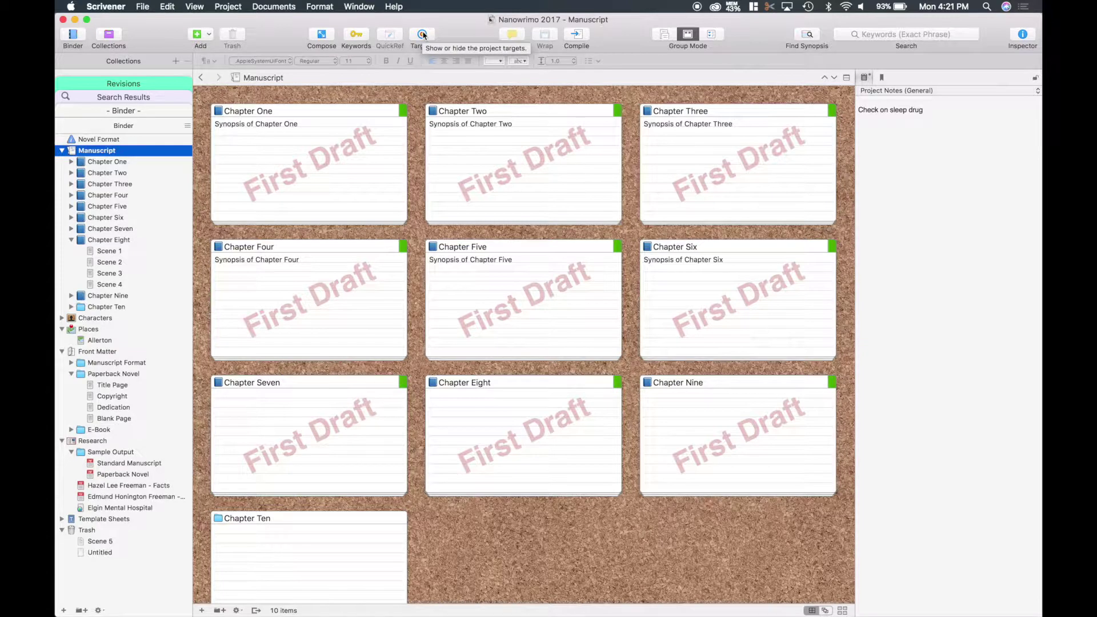
pyautogui.click(359, 36)
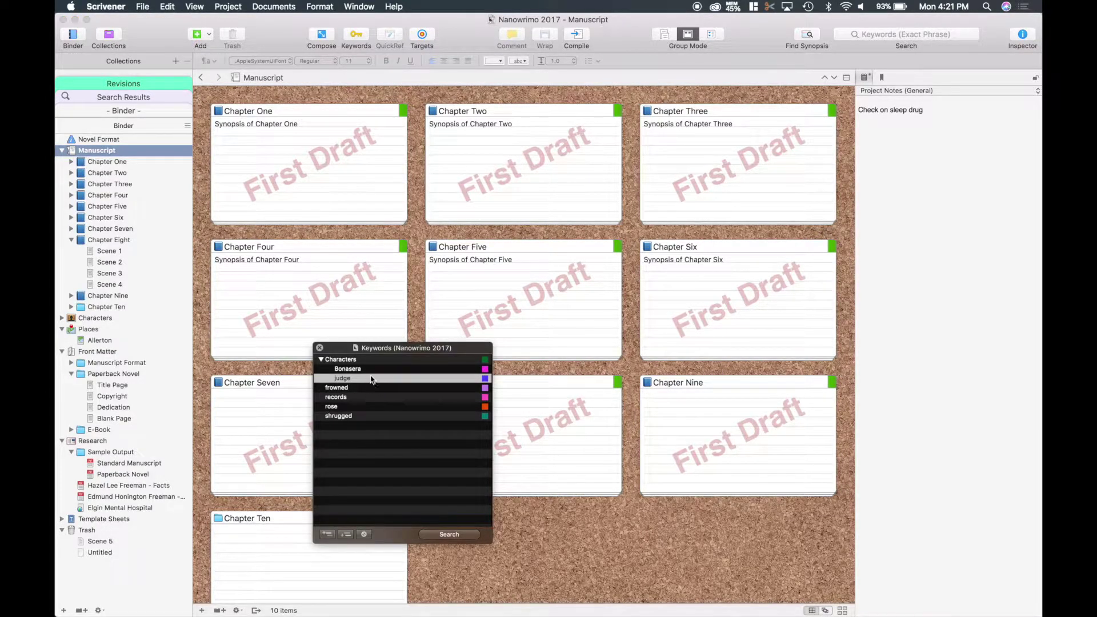
pyautogui.click(449, 535)
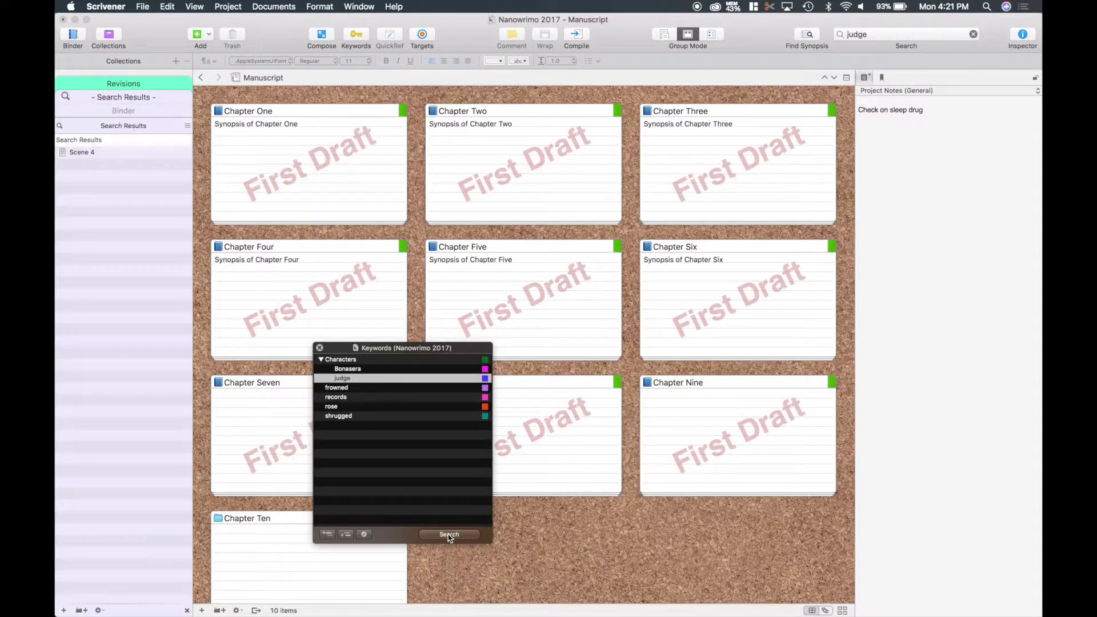
pyautogui.click(83, 152)
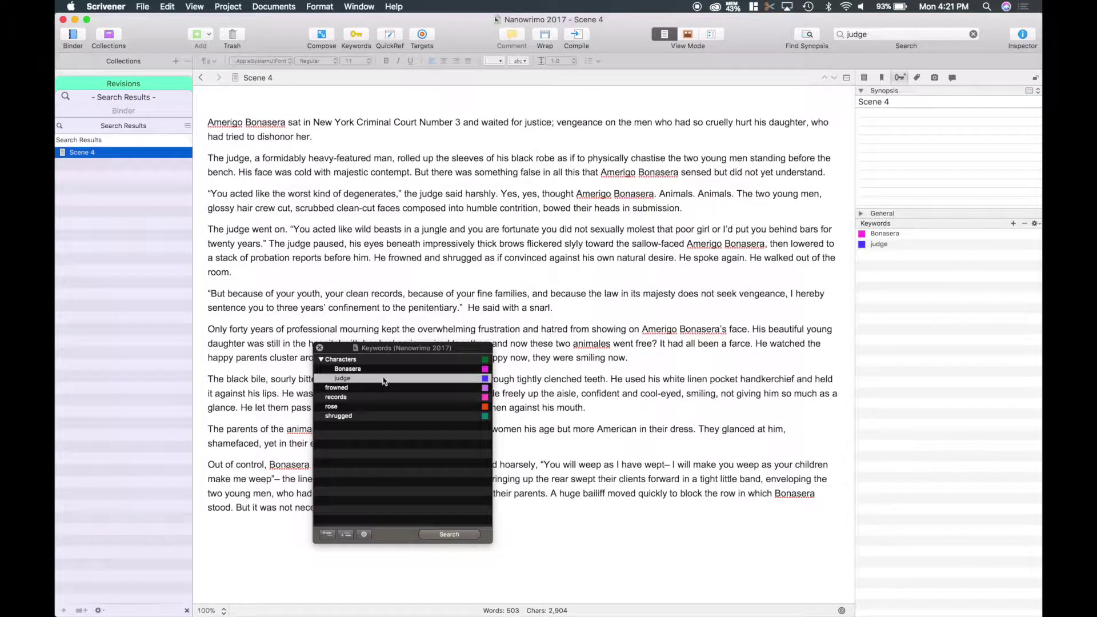
# Step: Delete the judge keyword, confirm its removal from tagged documents, and close the Keywords panel
pyautogui.click(364, 535)
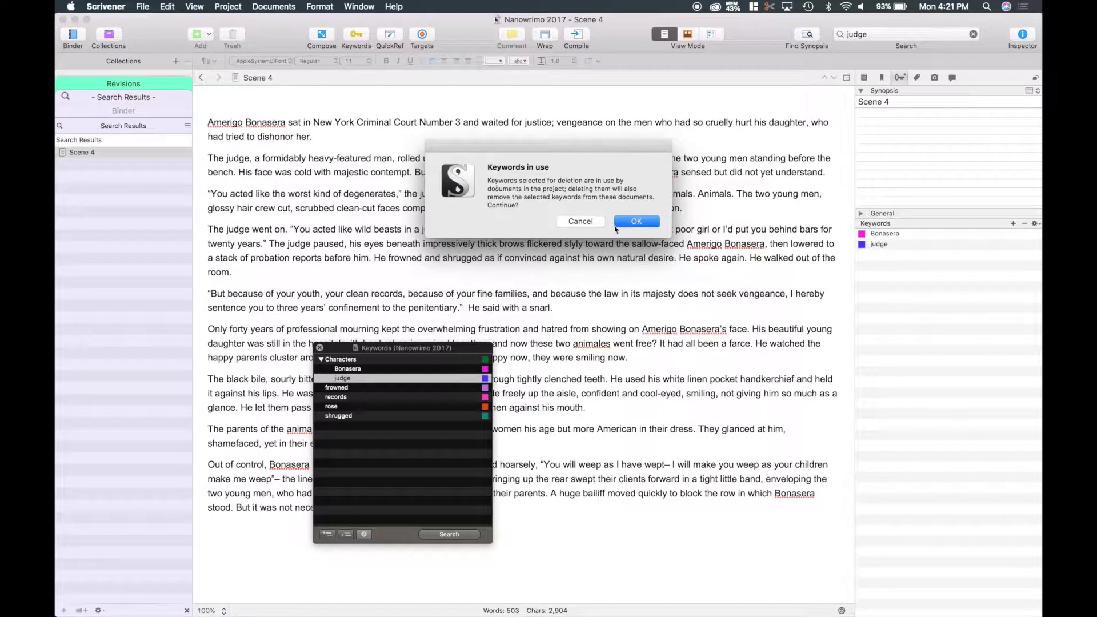
pyautogui.click(638, 222)
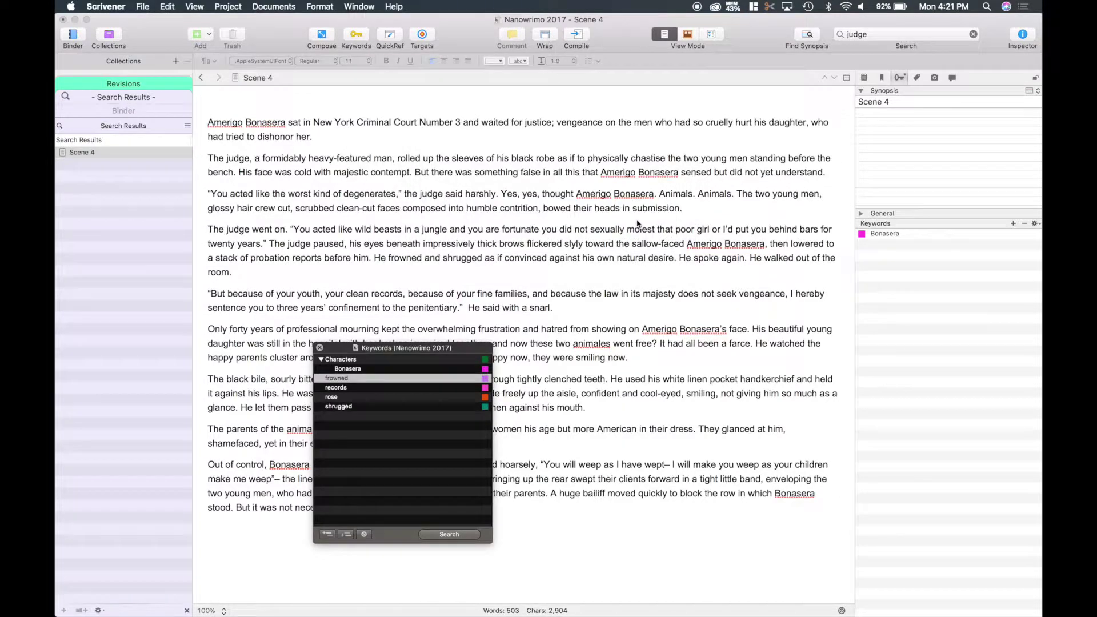
pyautogui.click(320, 348)
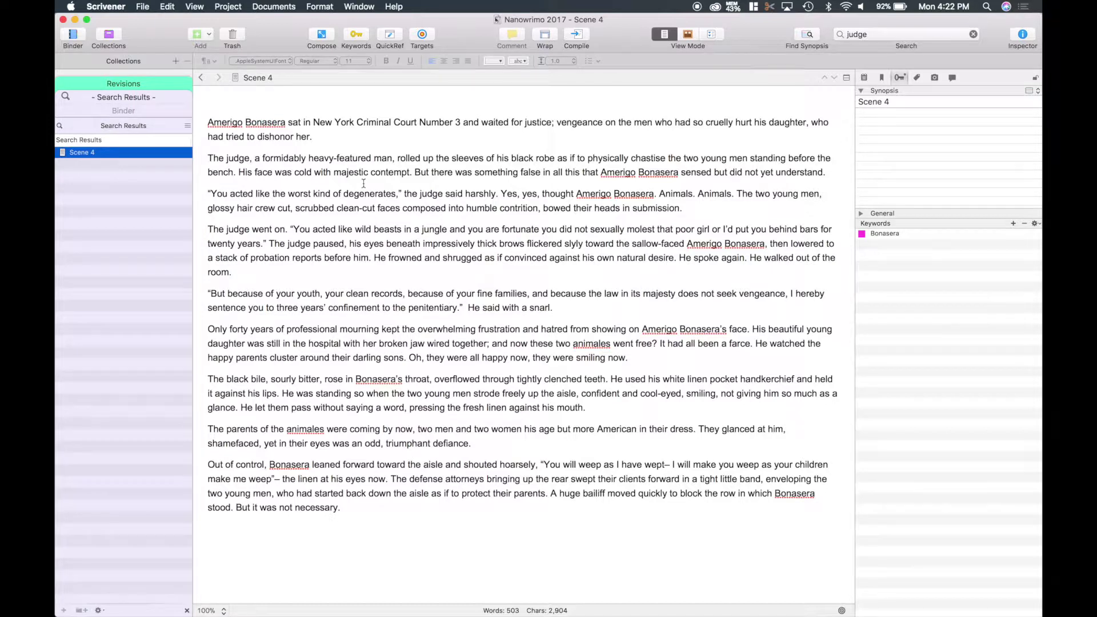
# Step: Broaden the judge search scope to All fields
pyautogui.click(872, 35)
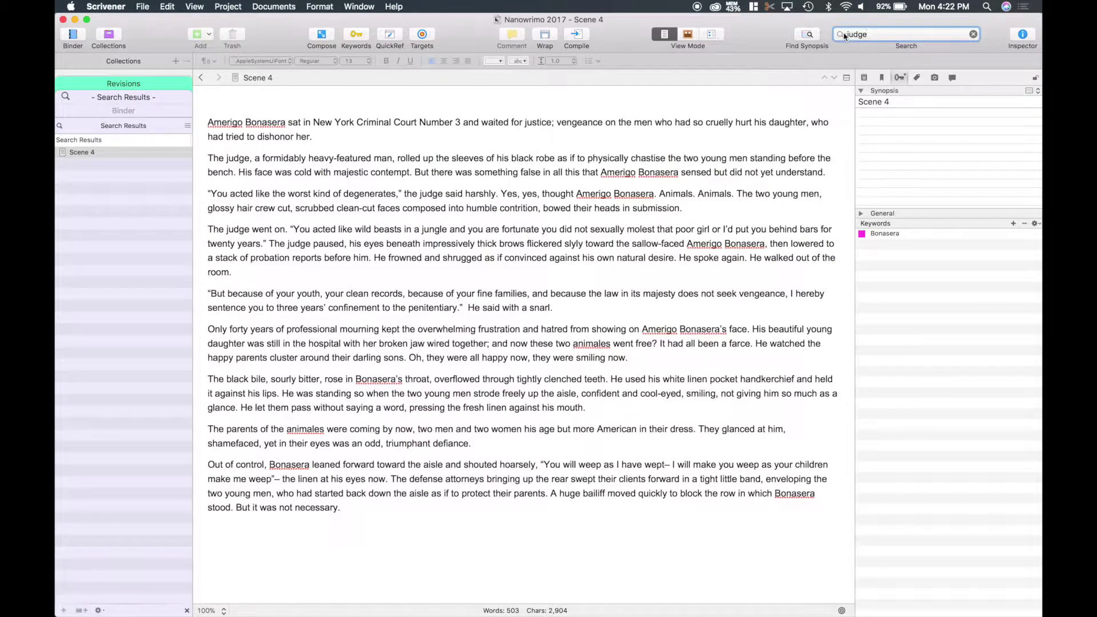
pyautogui.click(845, 35)
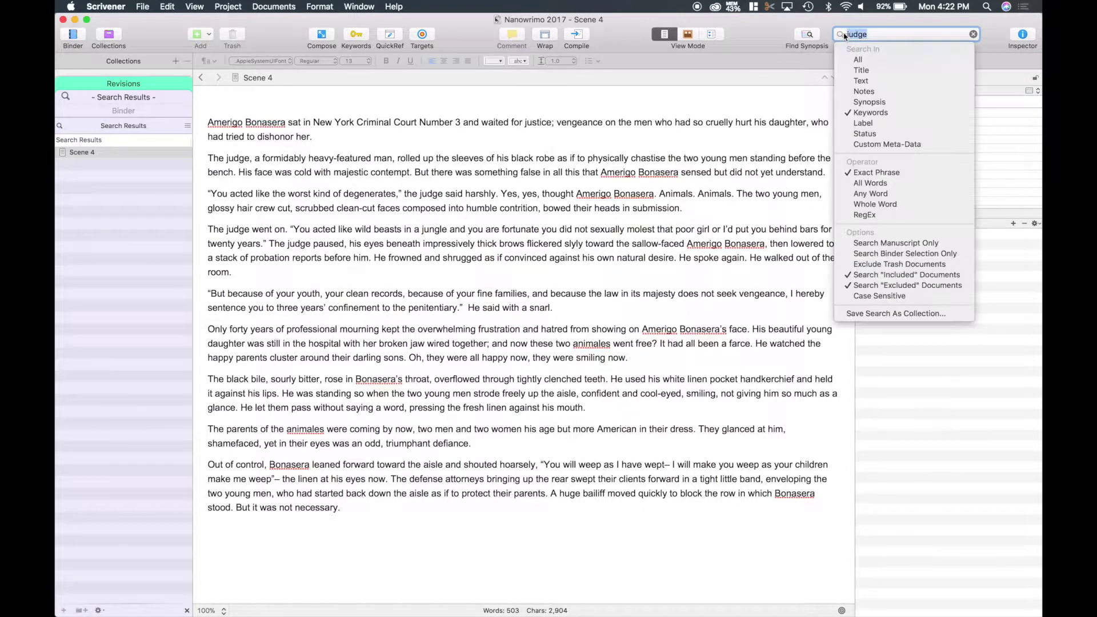
pyautogui.click(855, 60)
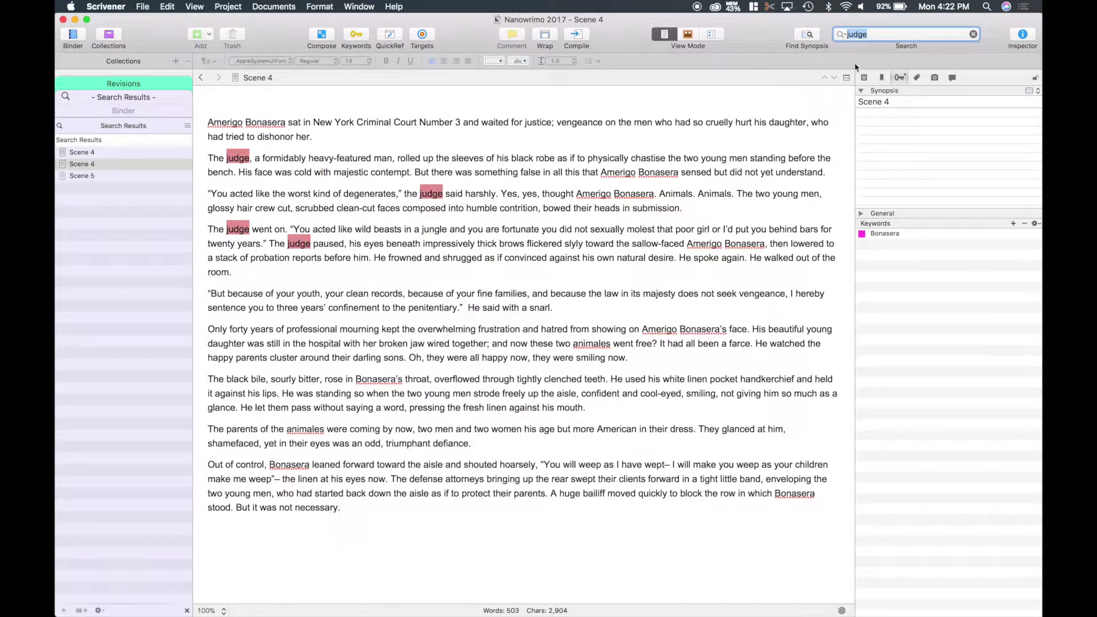
# Step: Restrict the judge search to Keywords only and select the search term
pyautogui.click(884, 33)
pyautogui.click(839, 35)
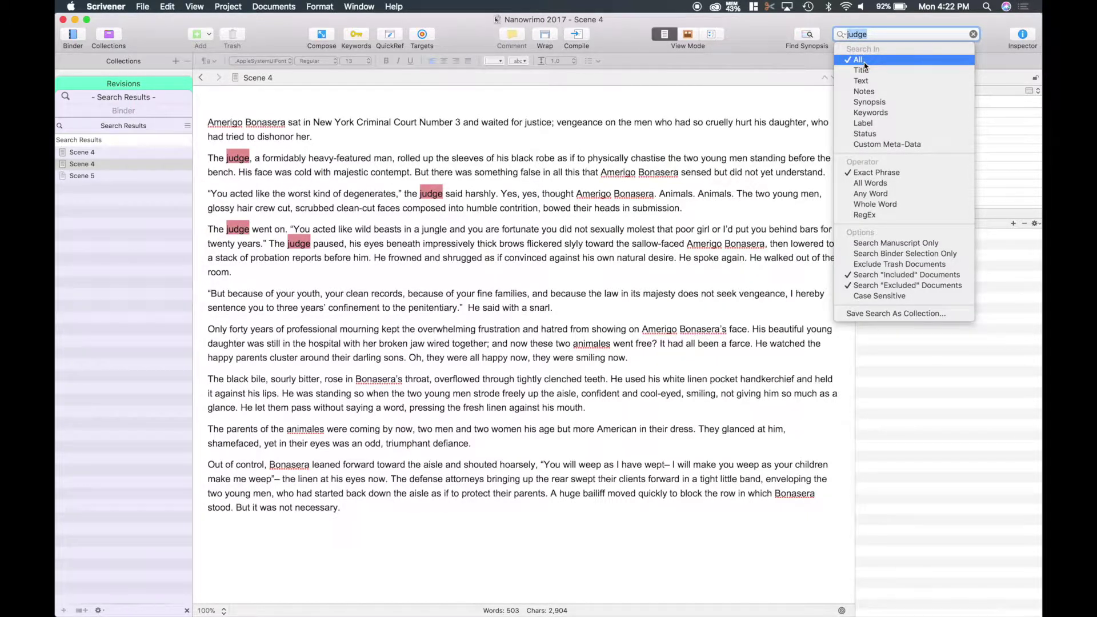
pyautogui.click(867, 114)
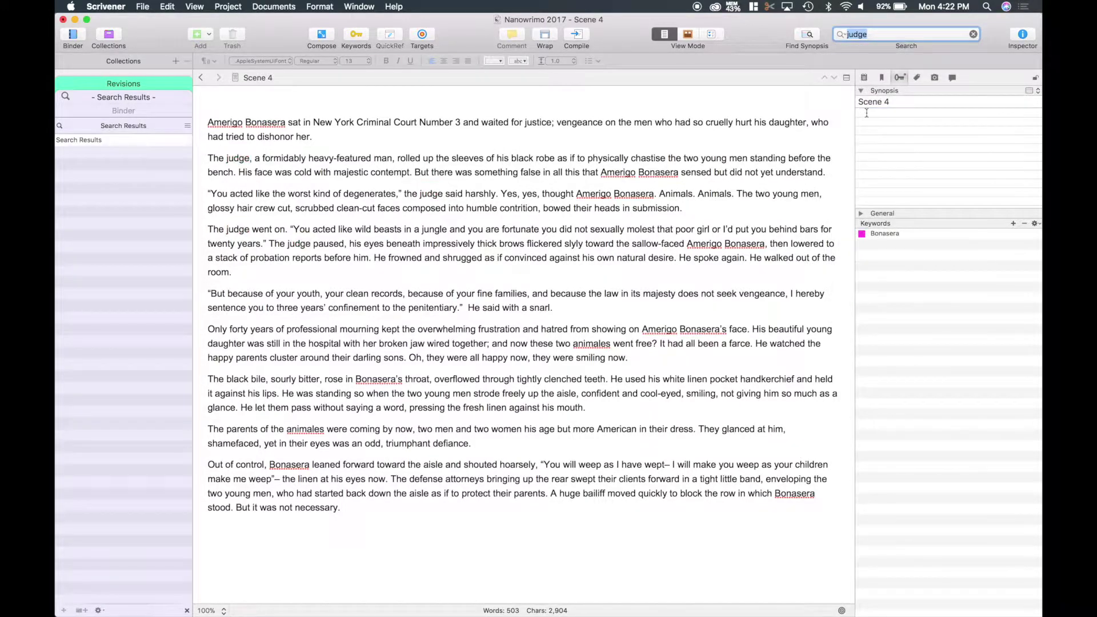
pyautogui.click(890, 30)
pyautogui.press('super+a')
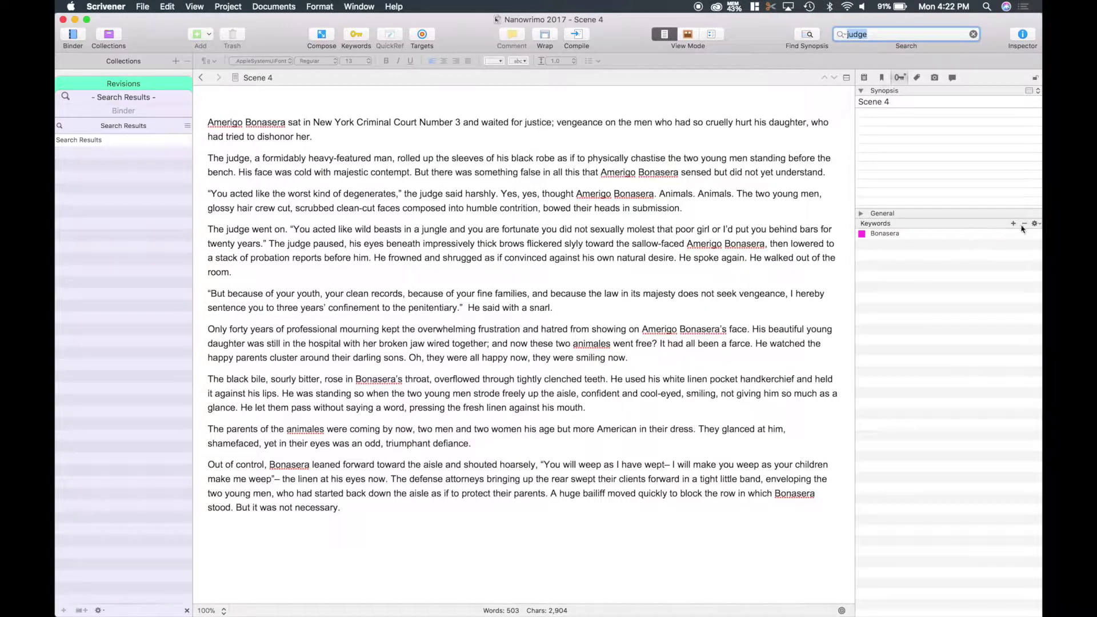
# Step: Tag Scene 4 with the Characters keyword Bonasera
pyautogui.click(1035, 224)
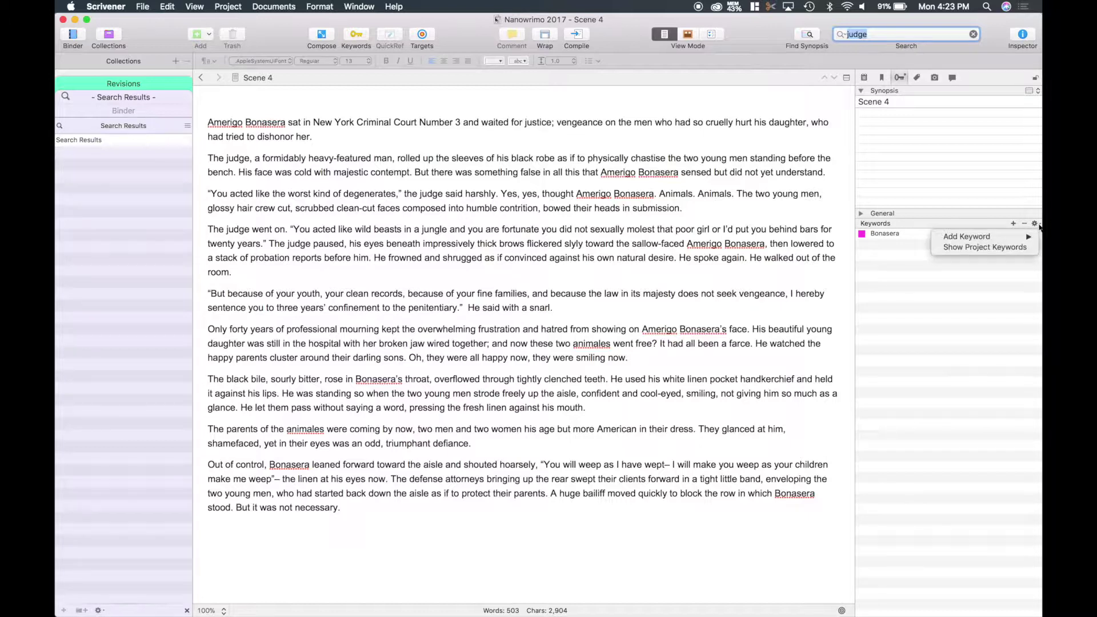
pyautogui.moveTo(1016, 237)
pyautogui.moveTo(896, 239)
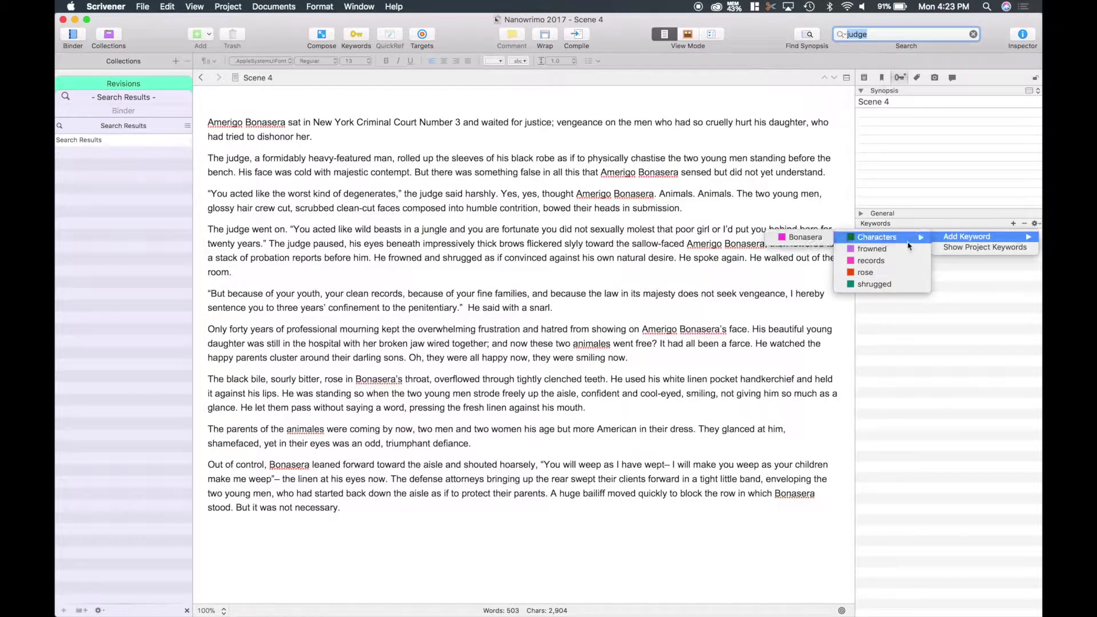
pyautogui.click(810, 238)
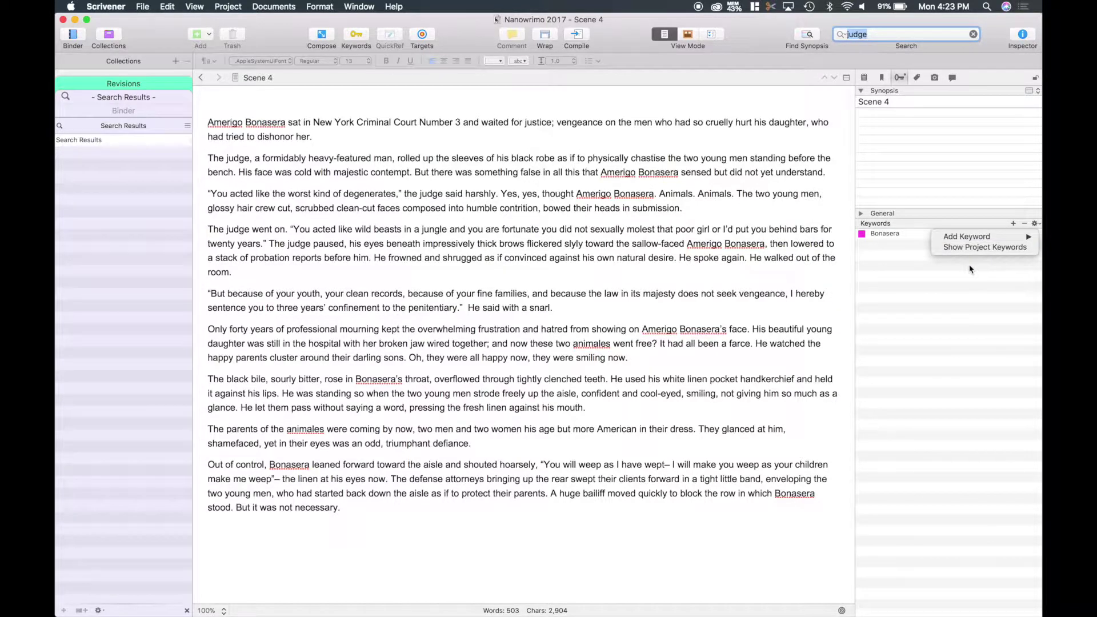
# Step: Add a brand-new keyword 'judge' to Scene 4
pyautogui.click(1012, 223)
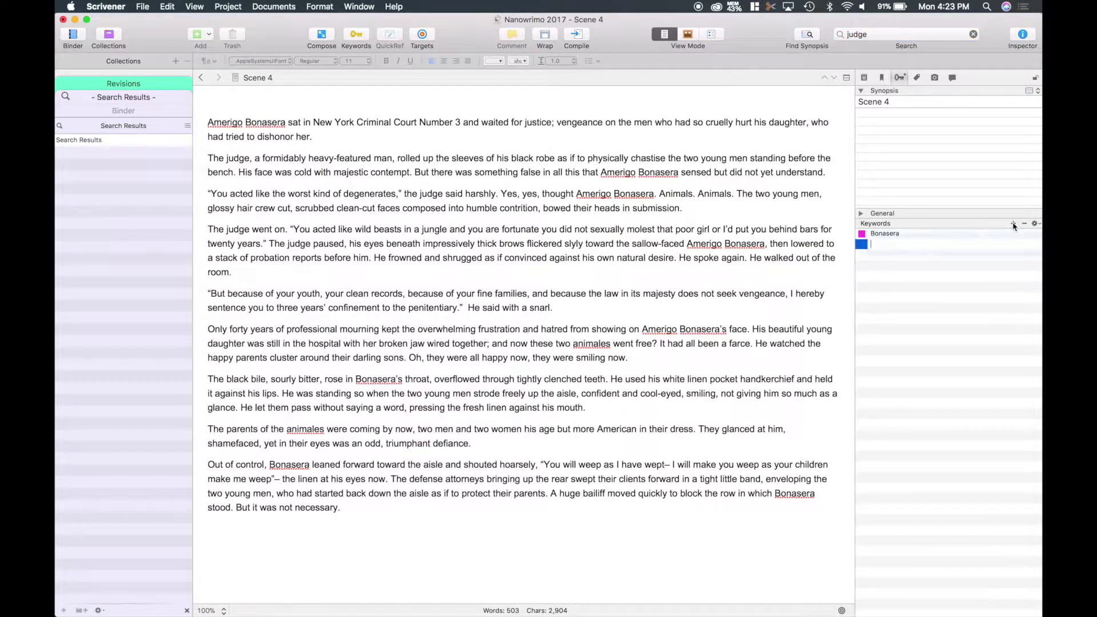
pyautogui.write('judge')
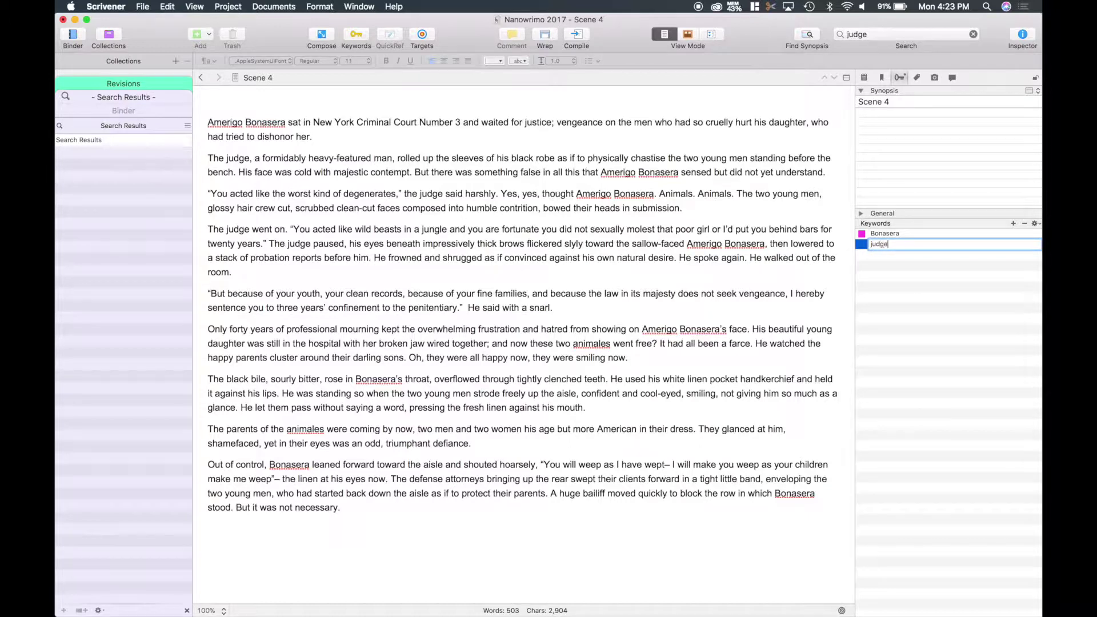
pyautogui.press('Return')
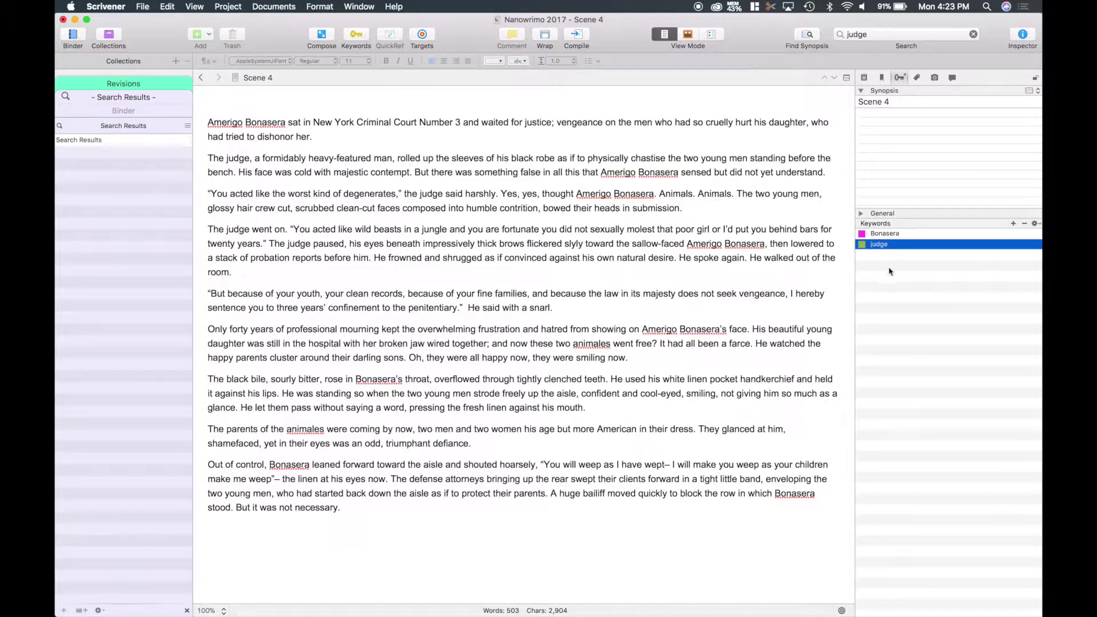
pyautogui.click(895, 31)
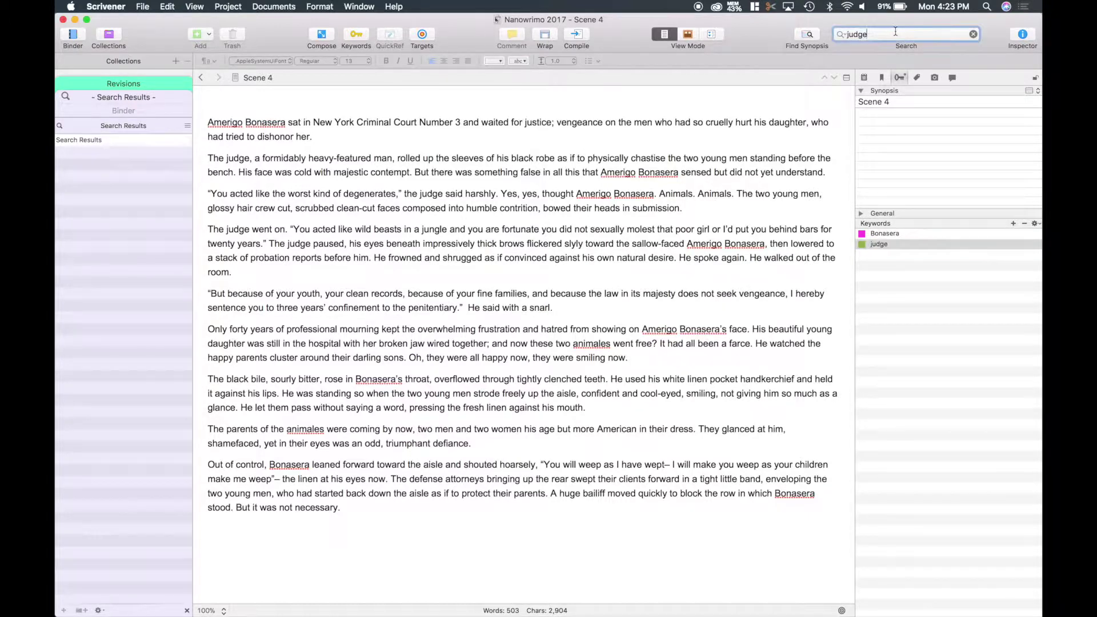
# Step: Search for judge in Keywords only and open Scene 4, the single result
pyautogui.click(846, 35)
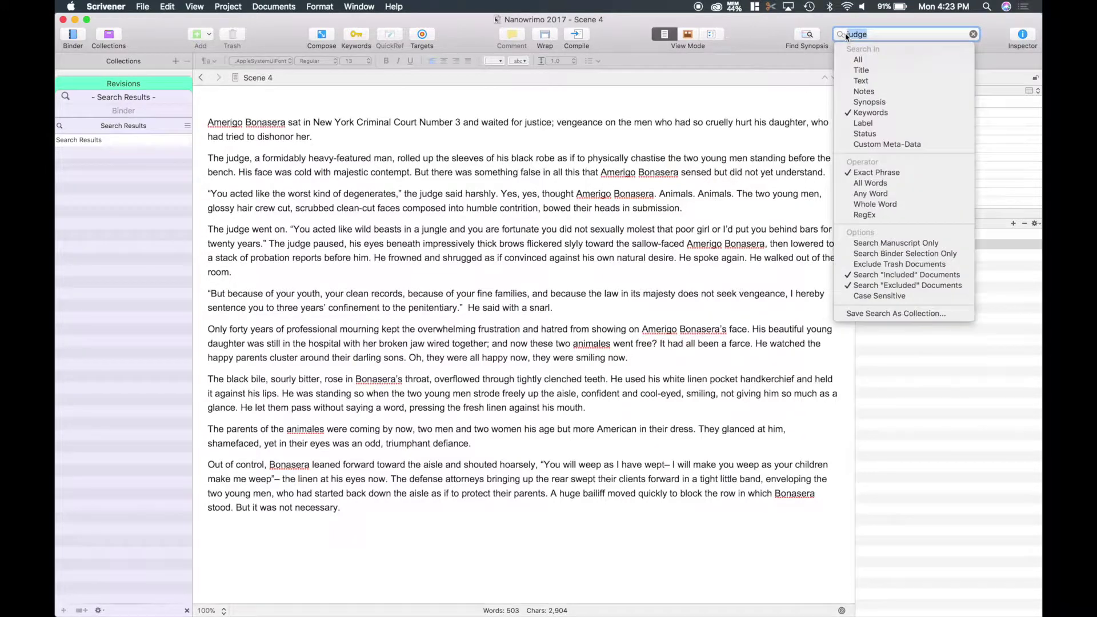
pyautogui.click(867, 113)
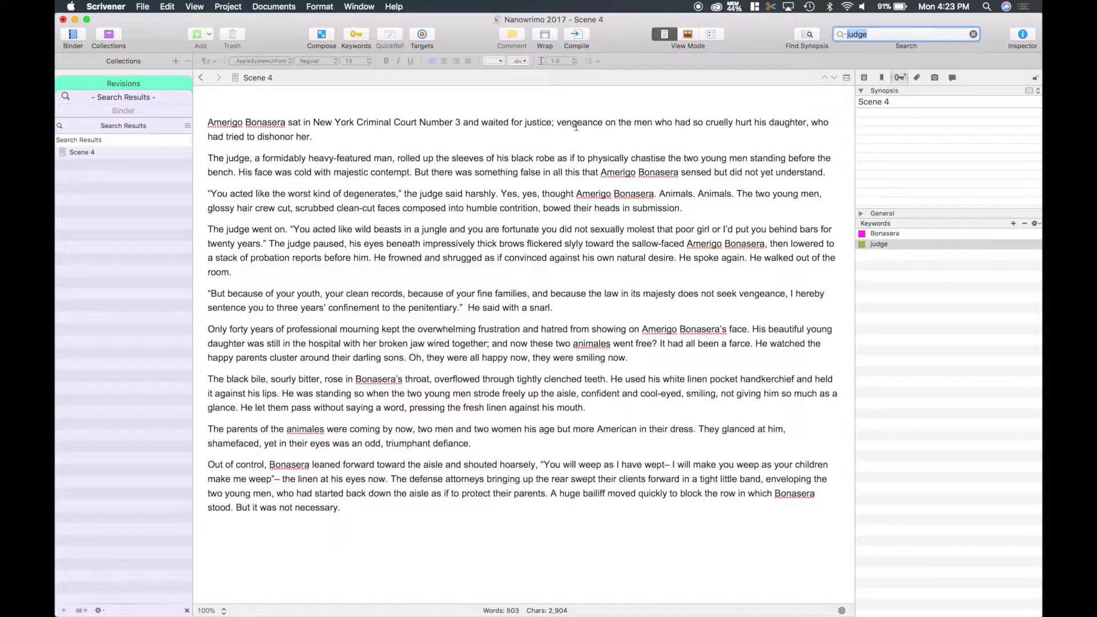
pyautogui.click(85, 153)
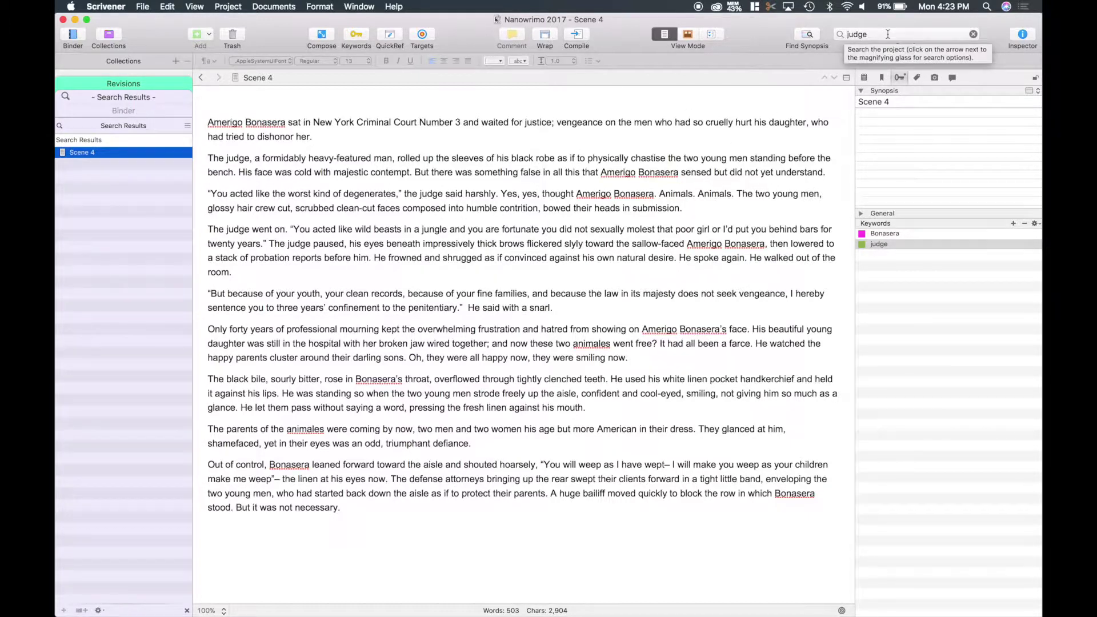
pyautogui.click(846, 37)
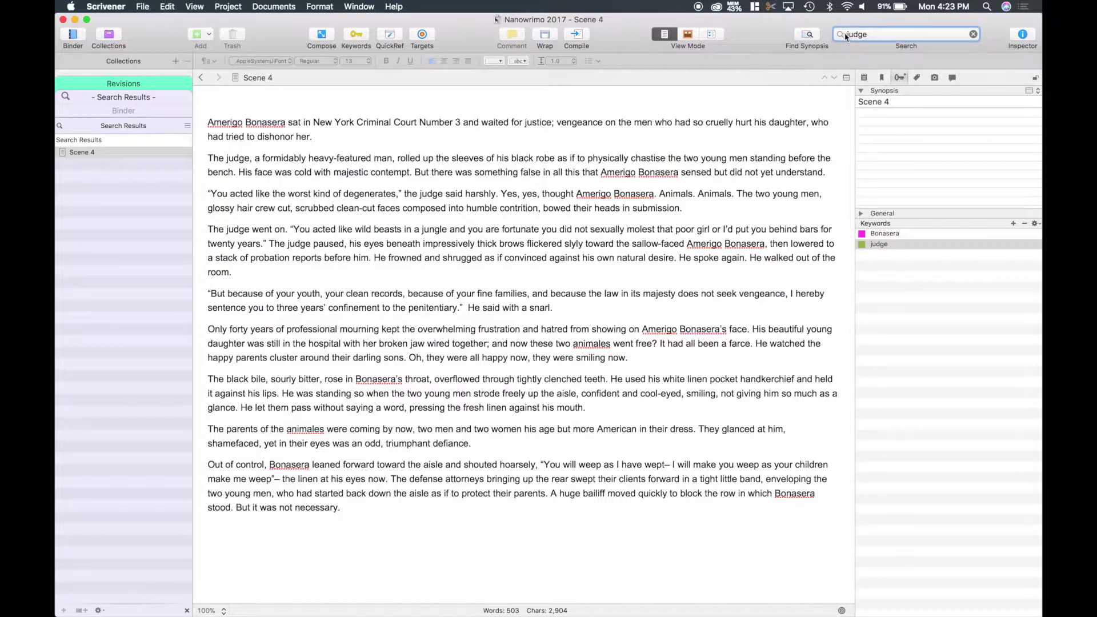
pyautogui.click(845, 37)
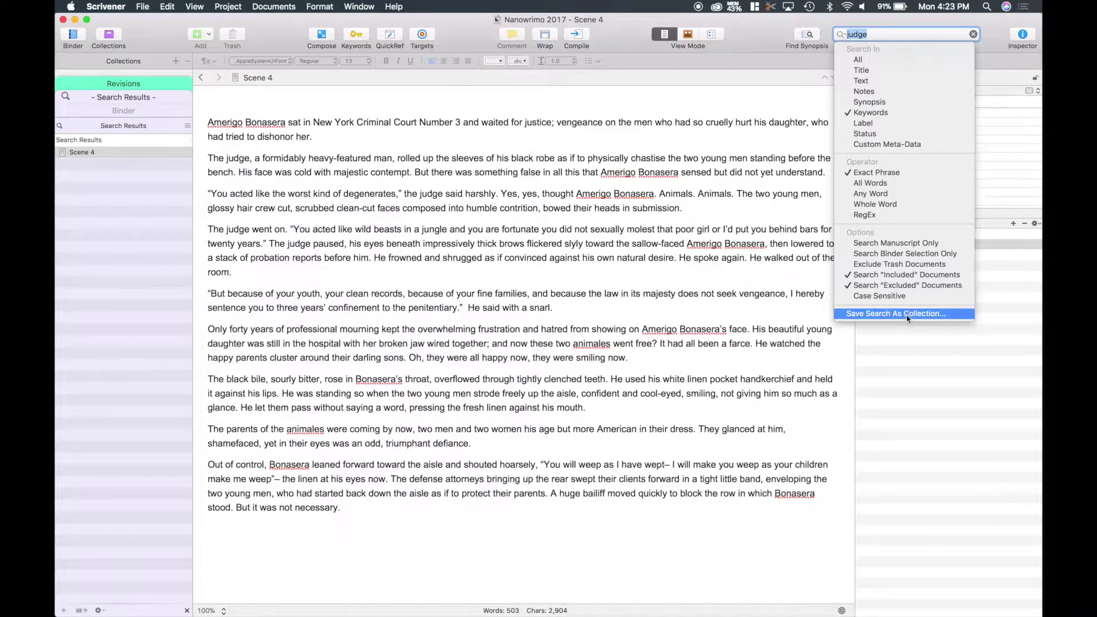
# Step: Save the keyword search as collection 'Judge', then open Scene 4 from it
pyautogui.click(906, 315)
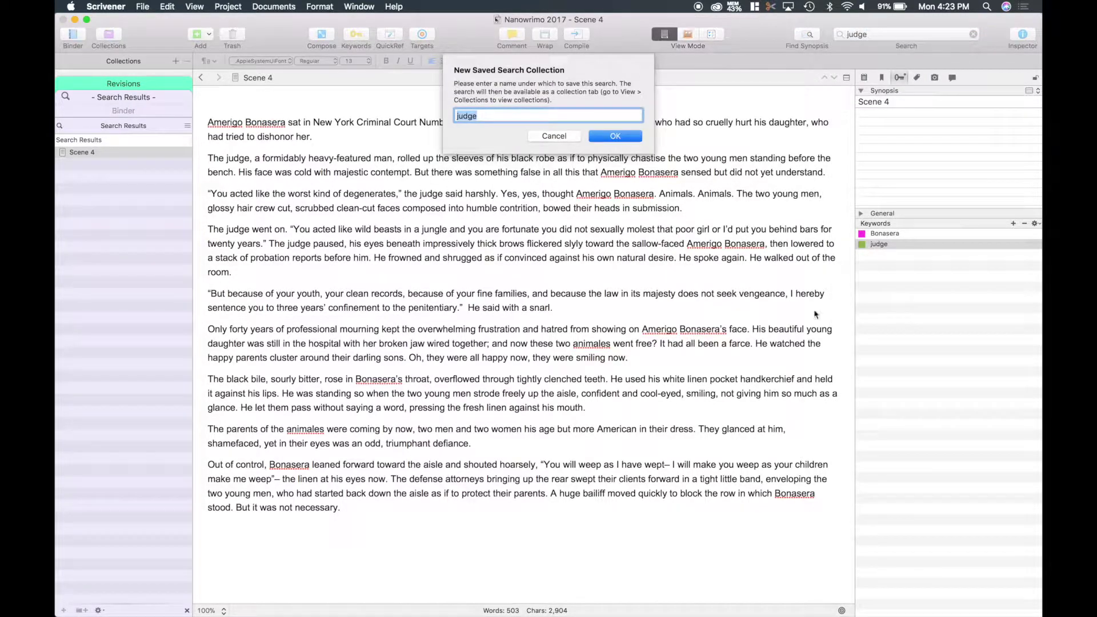
pyautogui.write('Judge')
pyautogui.click(616, 137)
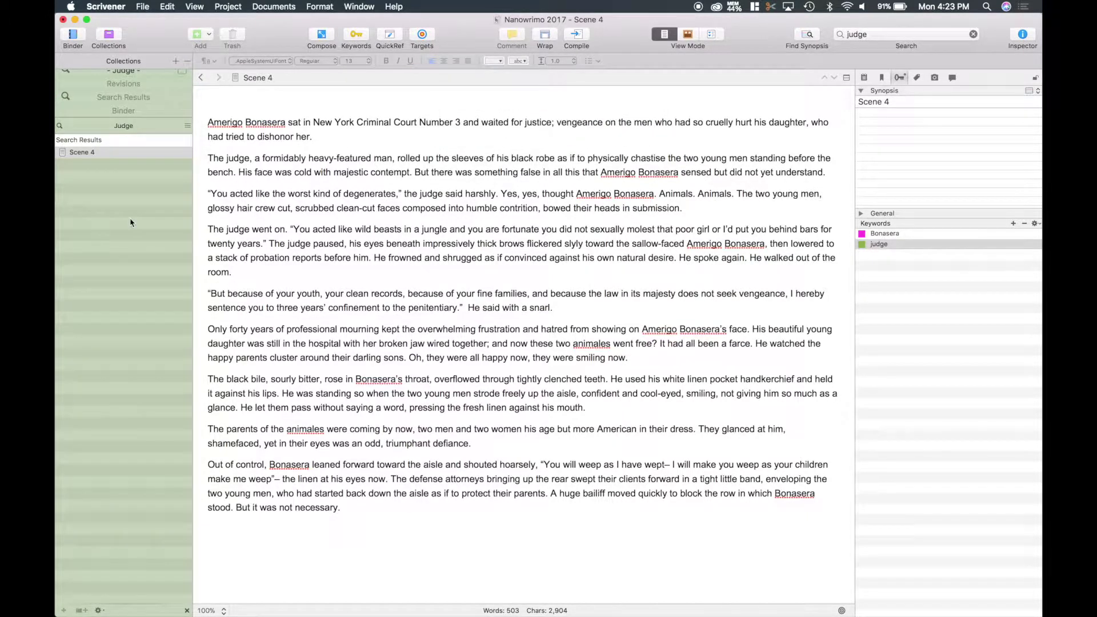
pyautogui.click(131, 128)
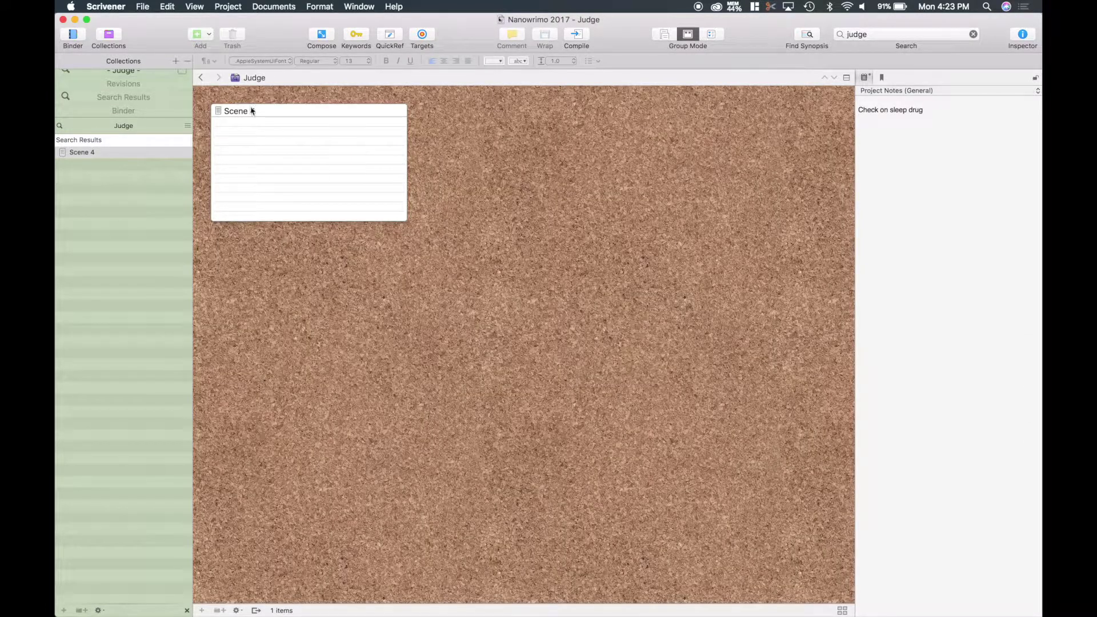
pyautogui.doubleClick(218, 113)
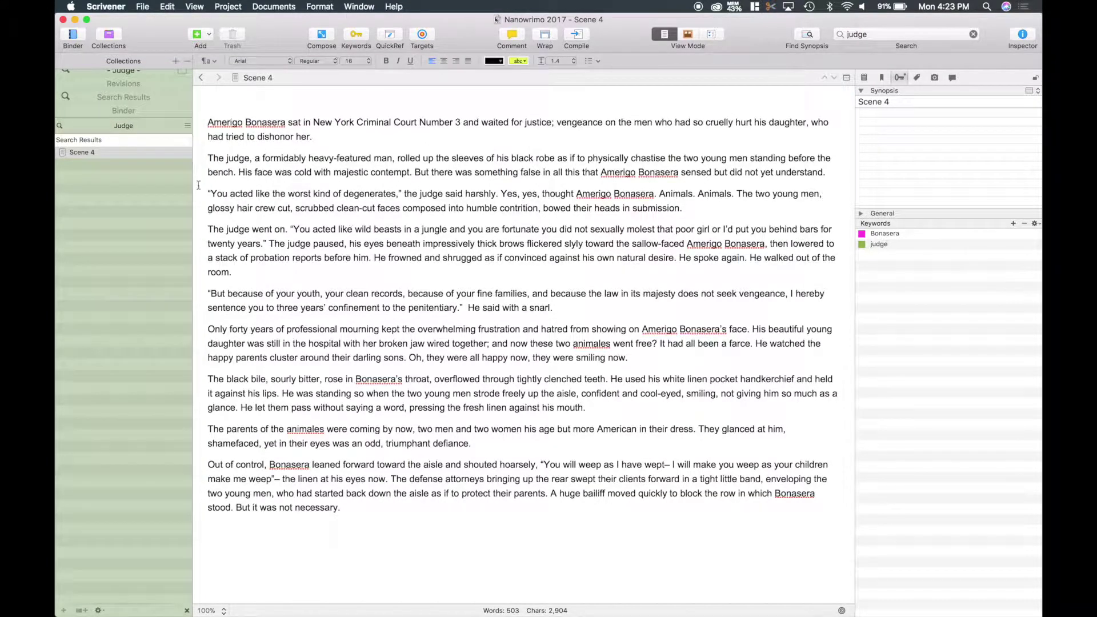
# Step: Set the judge search scope back to All fields
pyautogui.click(844, 35)
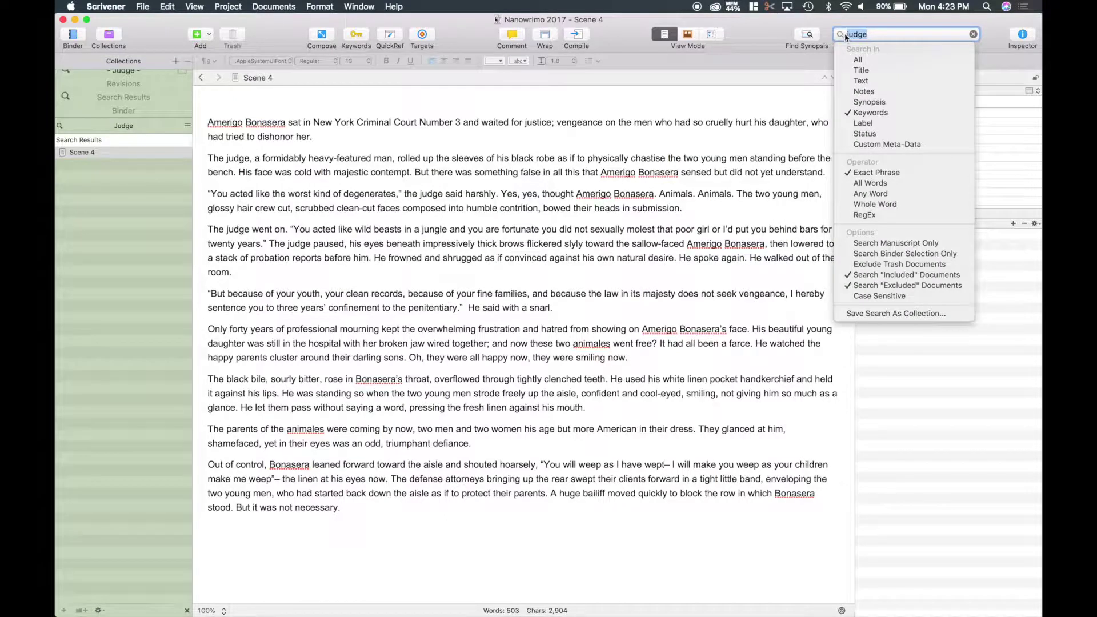
pyautogui.click(856, 61)
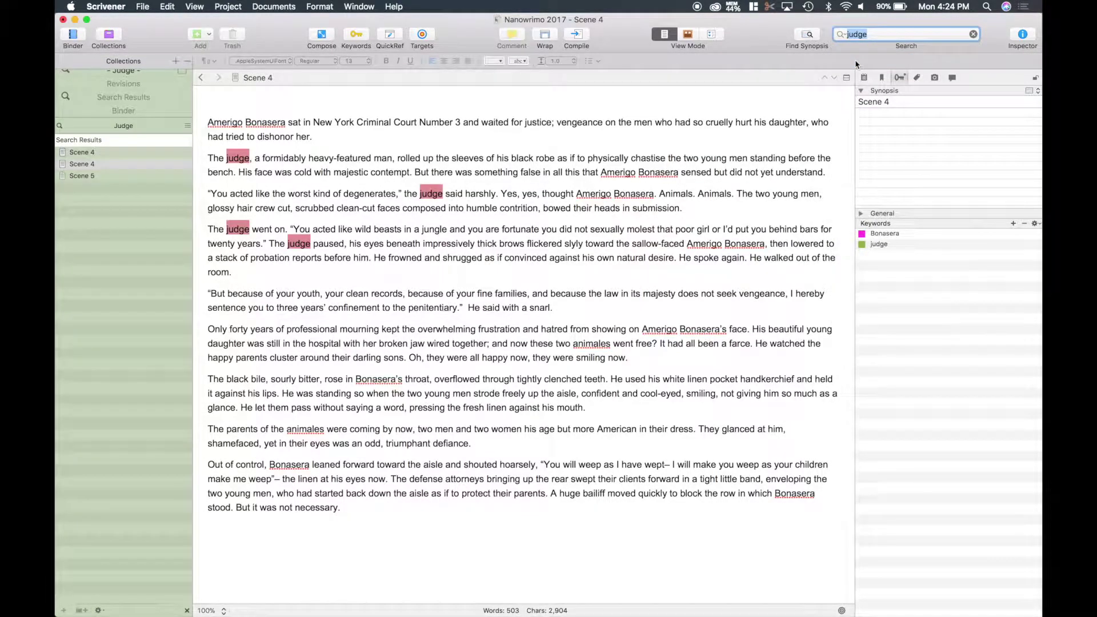
pyautogui.click(877, 34)
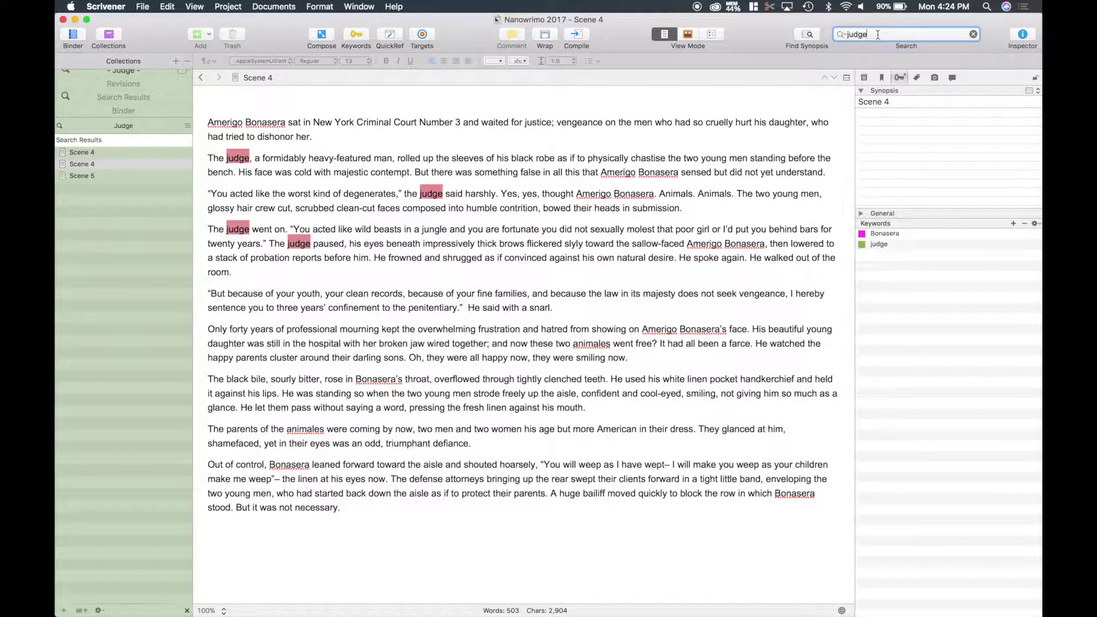
# Step: Save the broader search as a collection named 'Judge 2'
pyautogui.click(840, 34)
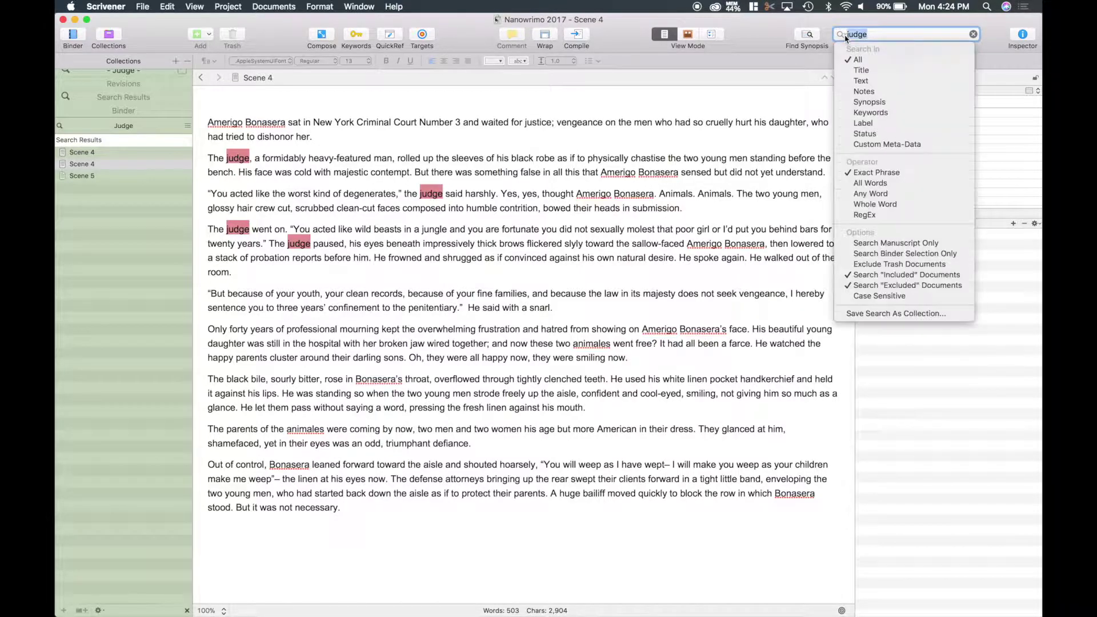
pyautogui.click(881, 313)
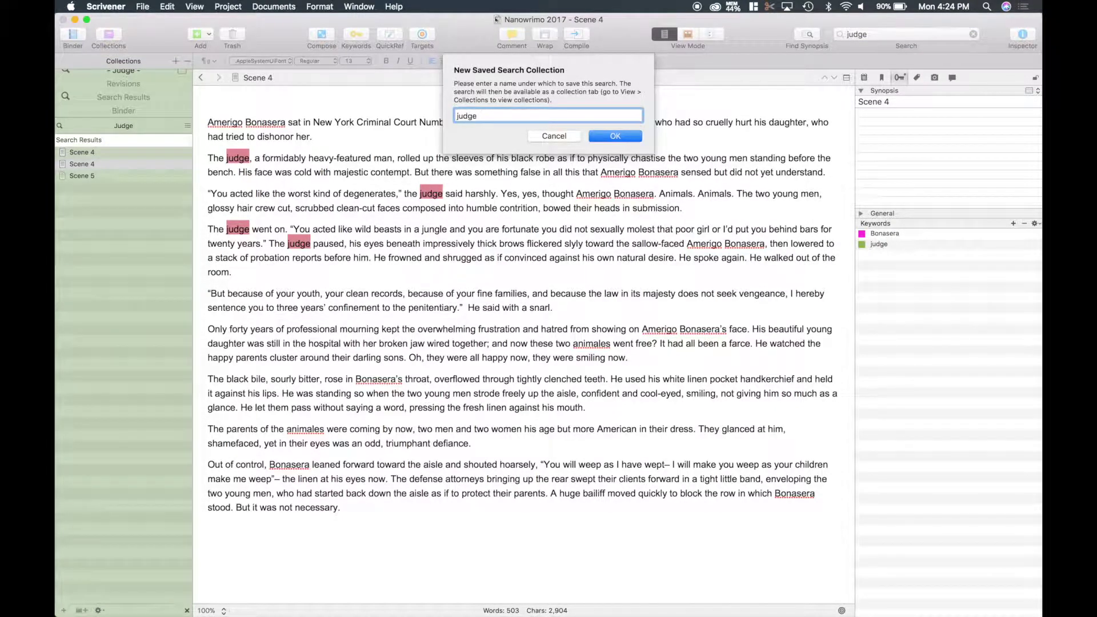
pyautogui.write('2')
pyautogui.click(457, 116)
pyautogui.press('BackSpace')
pyautogui.write('J')
pyautogui.click(616, 136)
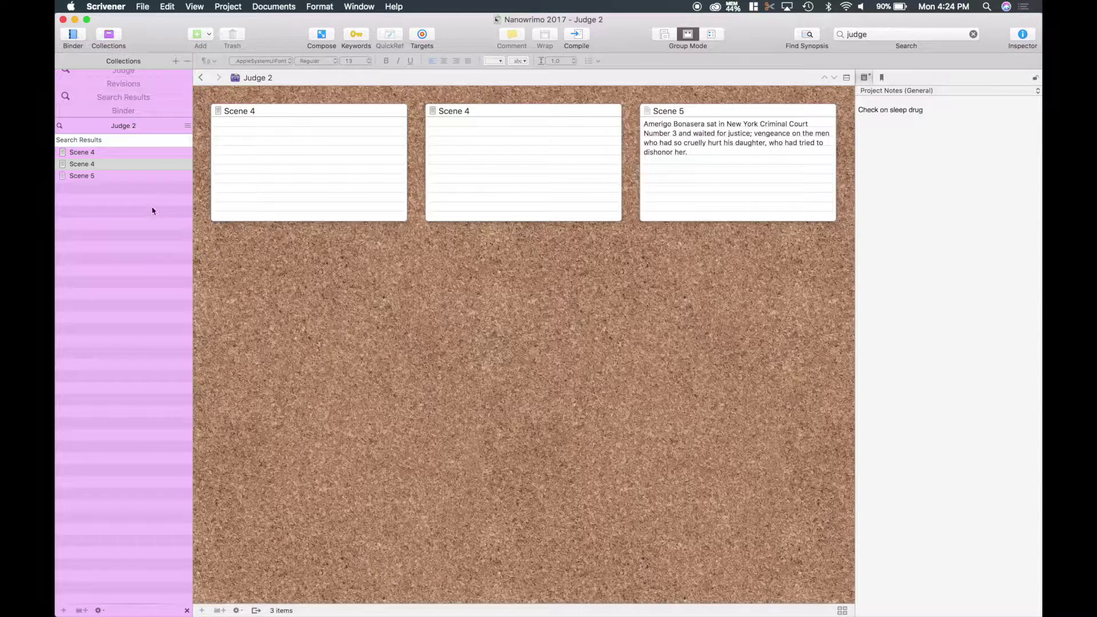
pyautogui.moveTo(182, 119); pyautogui.dragTo(182, 171)
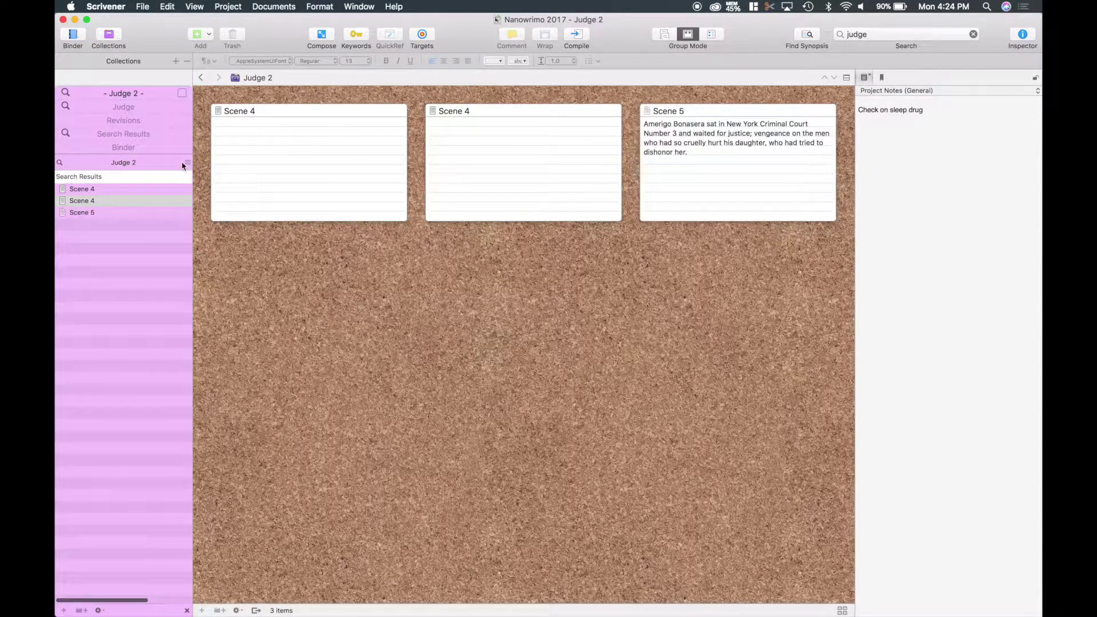
# Step: Return to the Binder, collapse Manuscript, and show its ten chapter cards on the corkboard
pyautogui.click(128, 198)
pyautogui.click(128, 189)
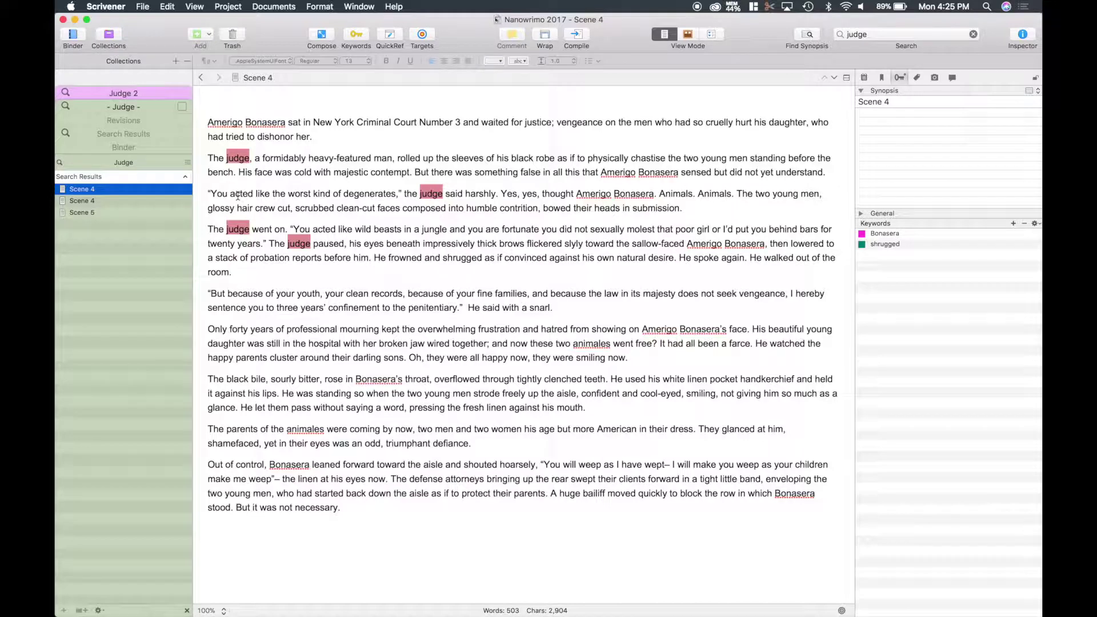
pyautogui.click(136, 149)
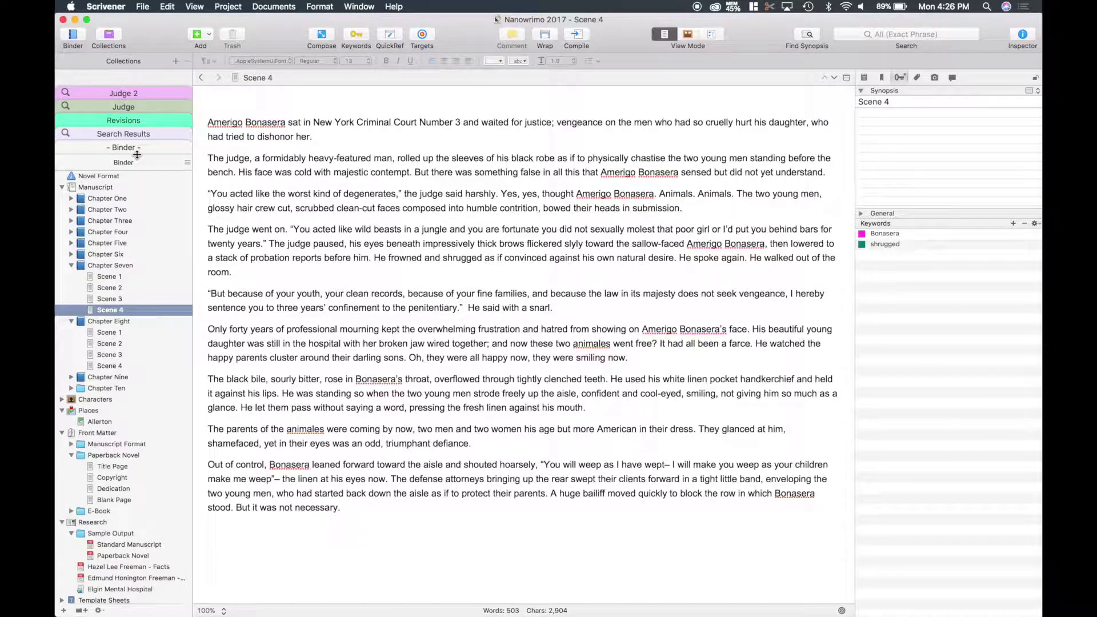
pyautogui.click(62, 188)
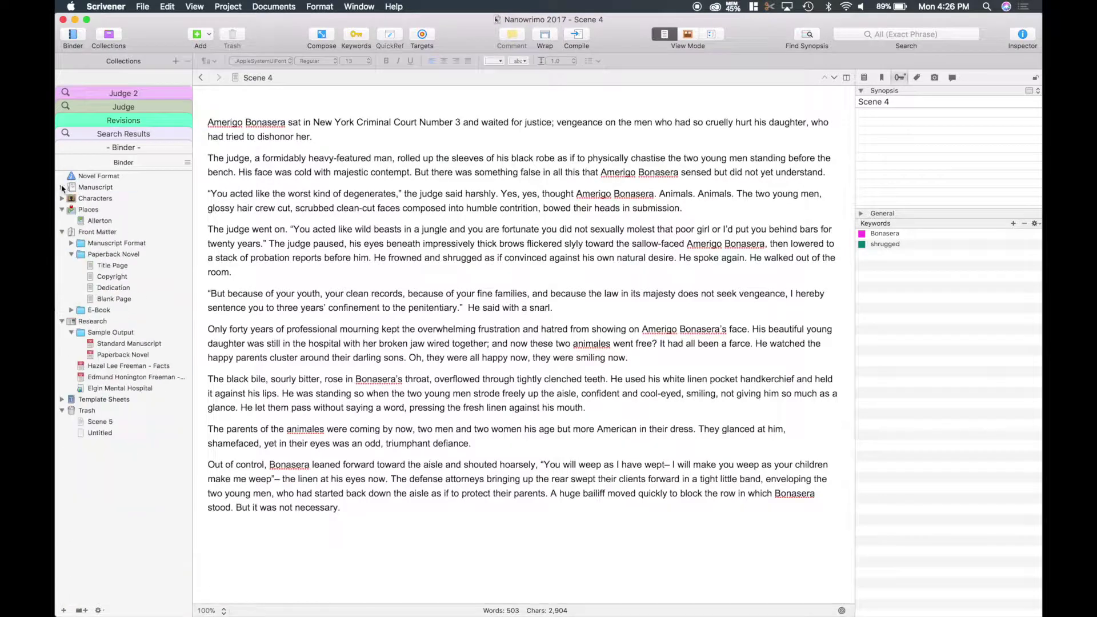
pyautogui.click(100, 189)
pyautogui.click(349, 231)
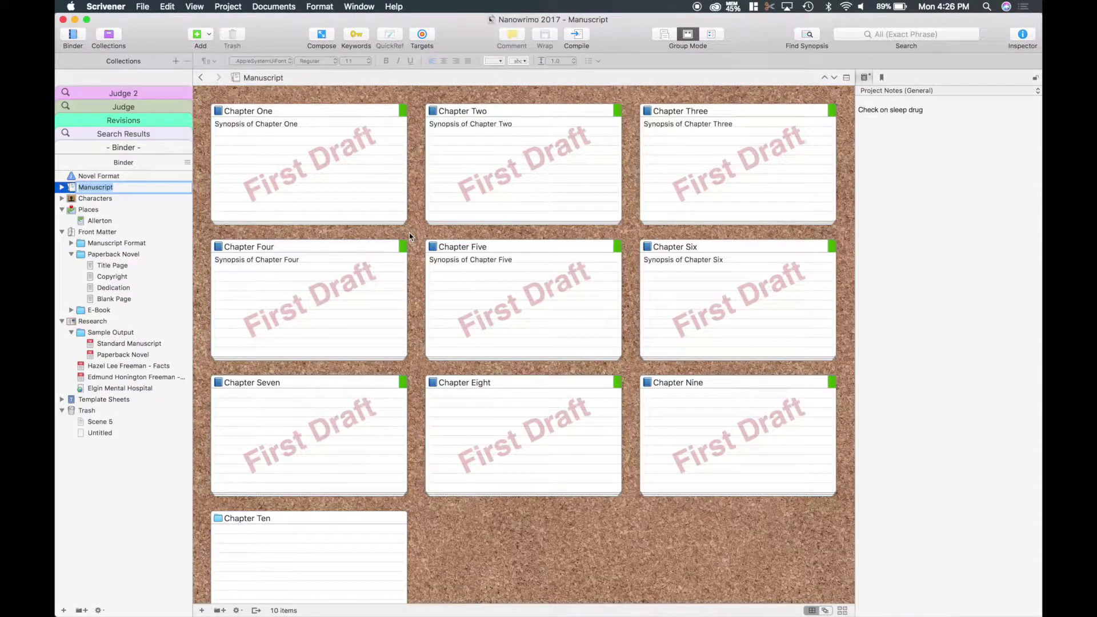